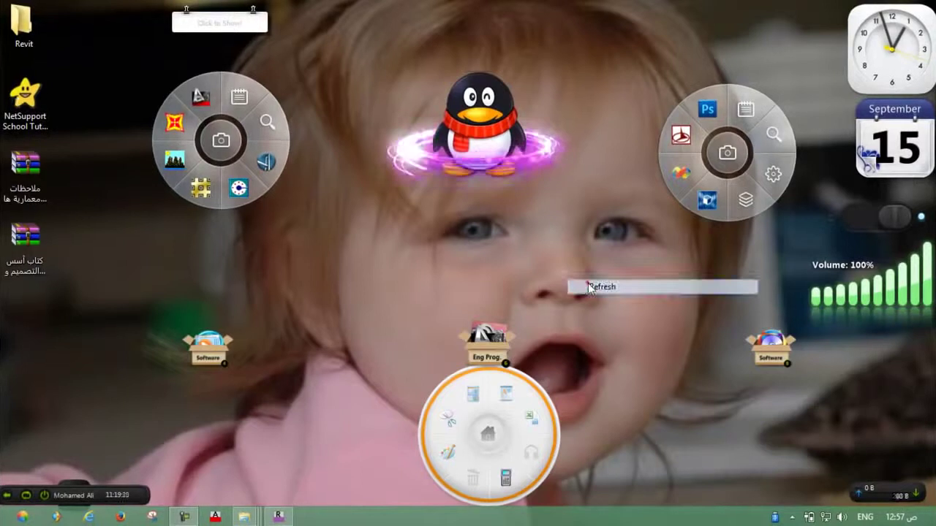
Step: Refresh the Windows desktop and restore the Revit project window from the taskbar
left_click(574, 267)
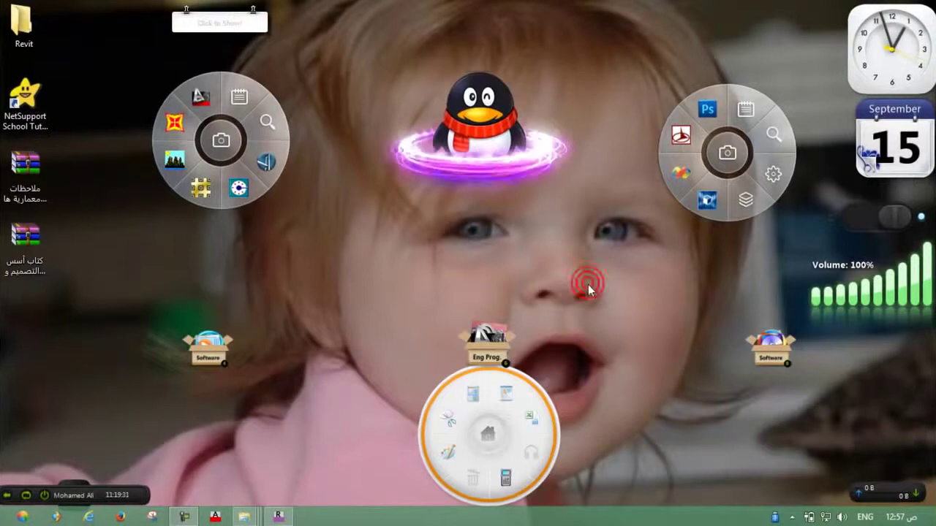
left_click(278, 516)
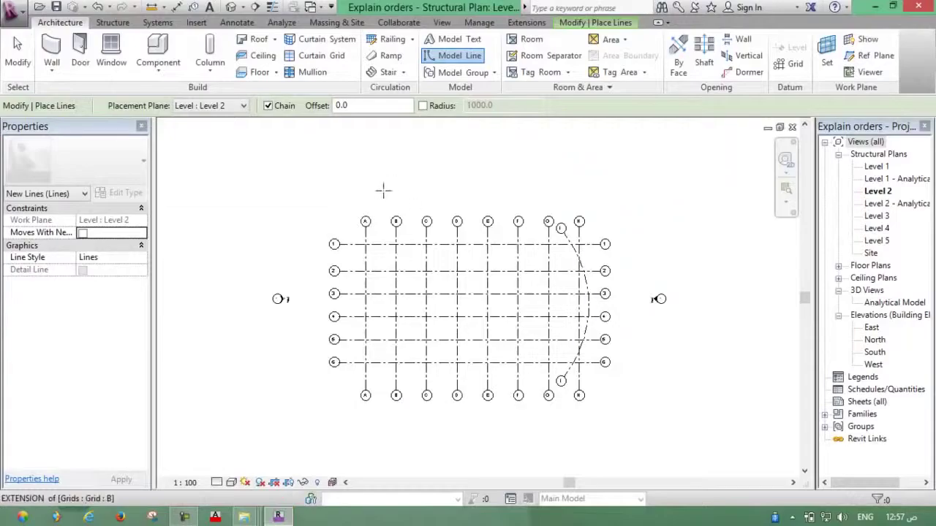
Step: End the Model Line command and centre the Level 2 grid plan with the Structure tools showing
key("Escape")
key("Escape")
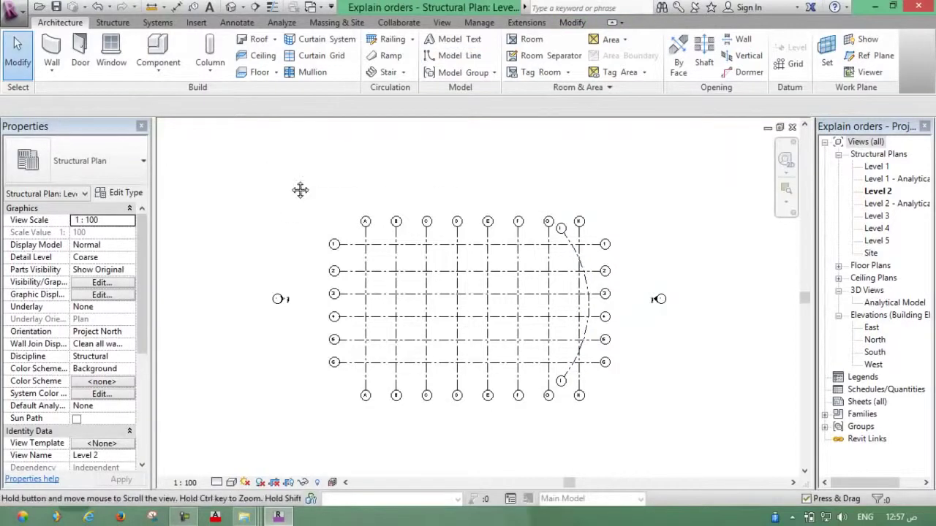
middle_click_drag(300, 191, 308, 171)
scroll(398, 212, "up", 1)
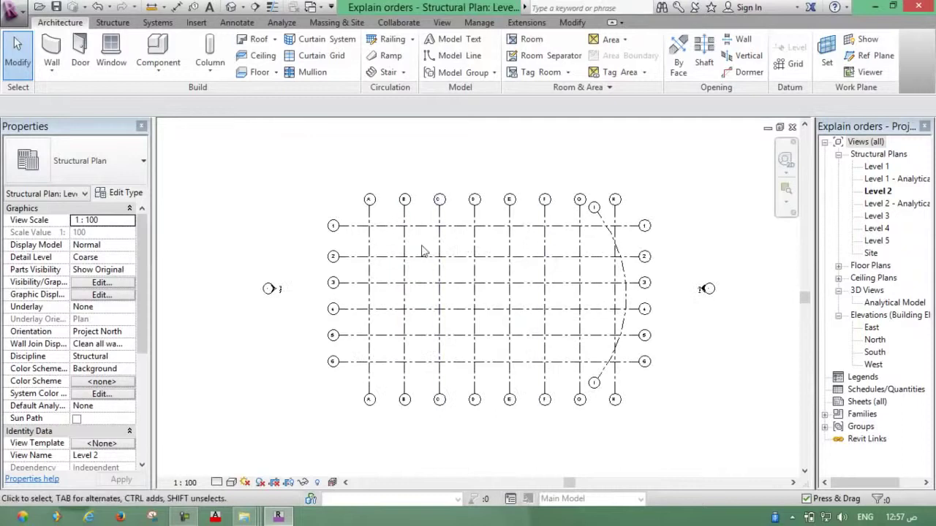
middle_click_drag(424, 247, 417, 226)
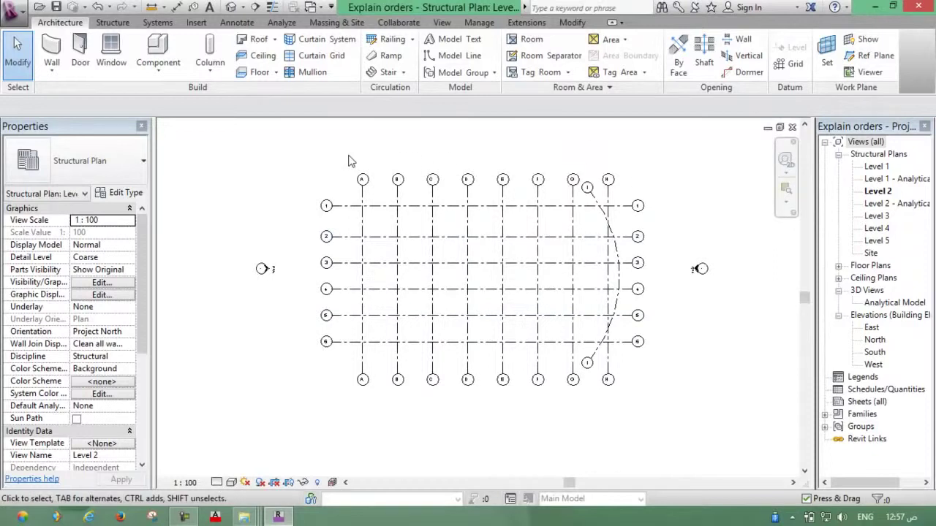
left_click(113, 24)
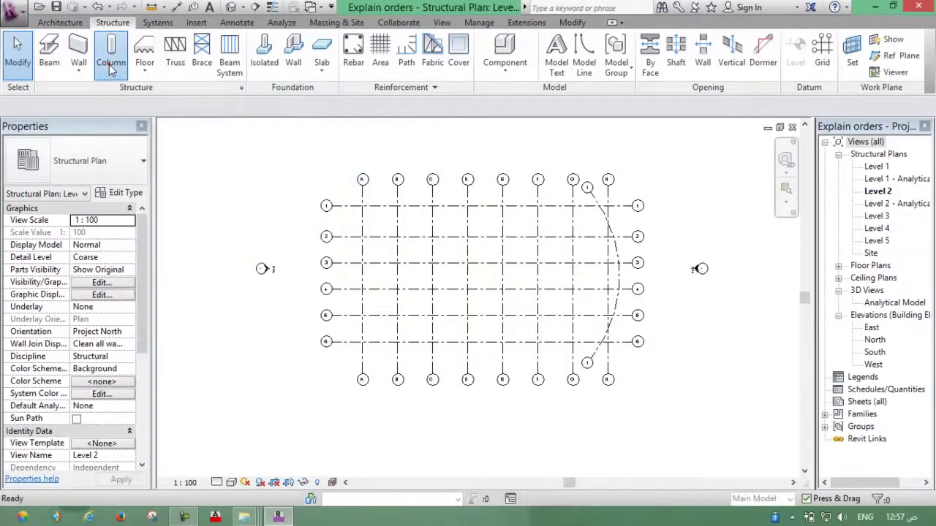
Step: Start the structural Column tool, cancelling the Project Not Saved Recently reminder
left_click(109, 65)
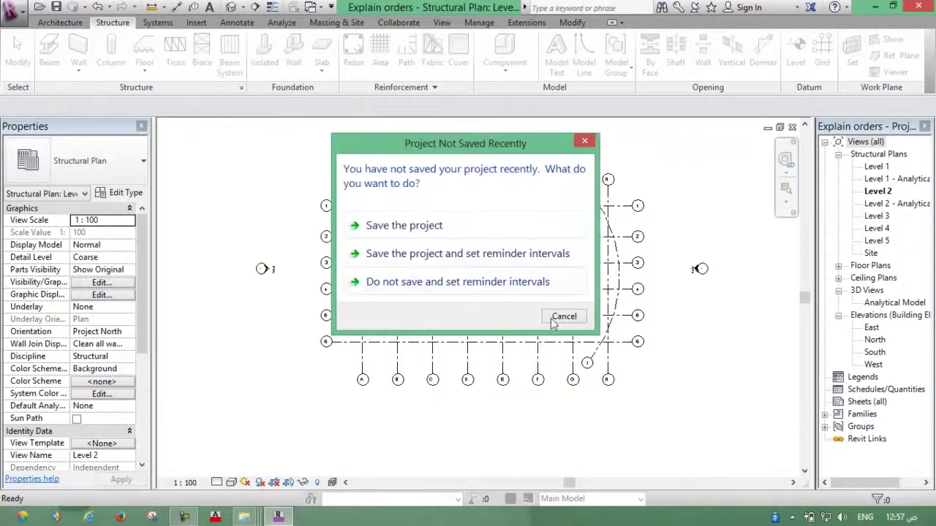
left_click(555, 318)
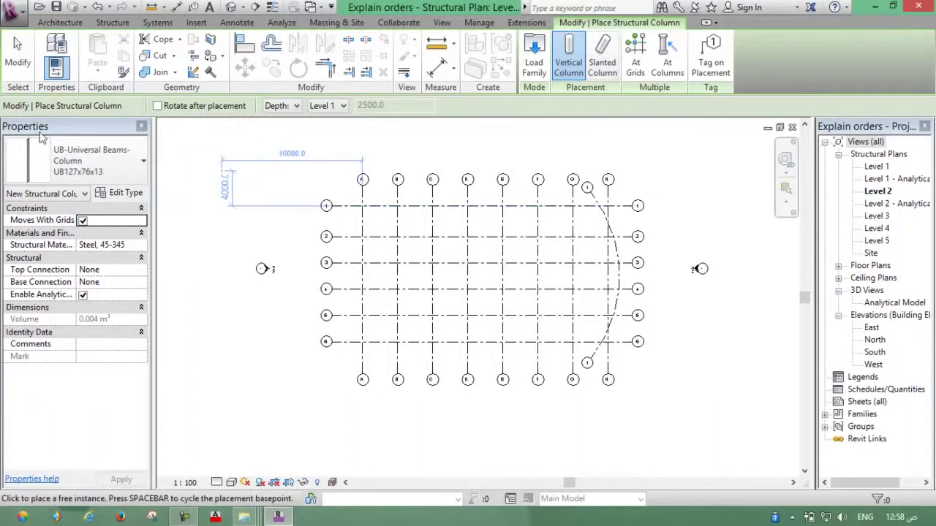
Step: Pick Concrete-Rectangular-Column 300 x 450mm from the Type Selector
left_click(141, 173)
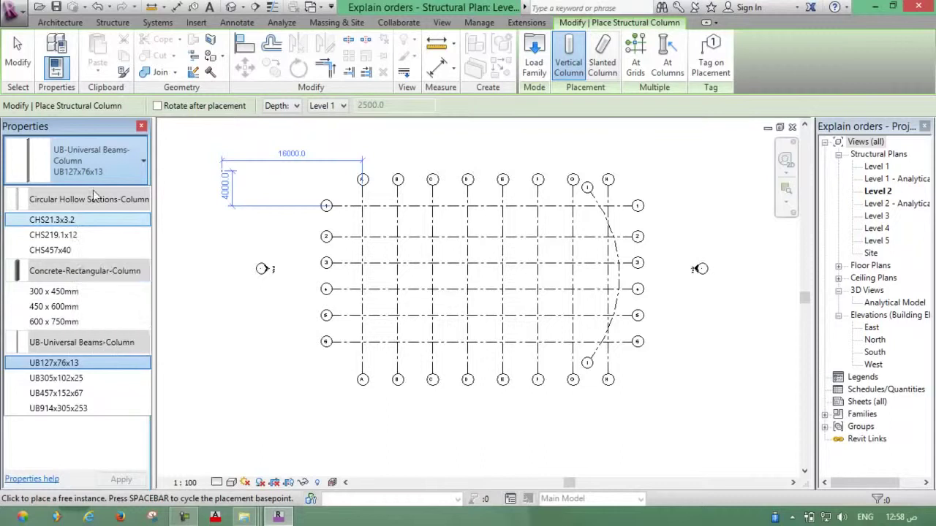
left_click(141, 173)
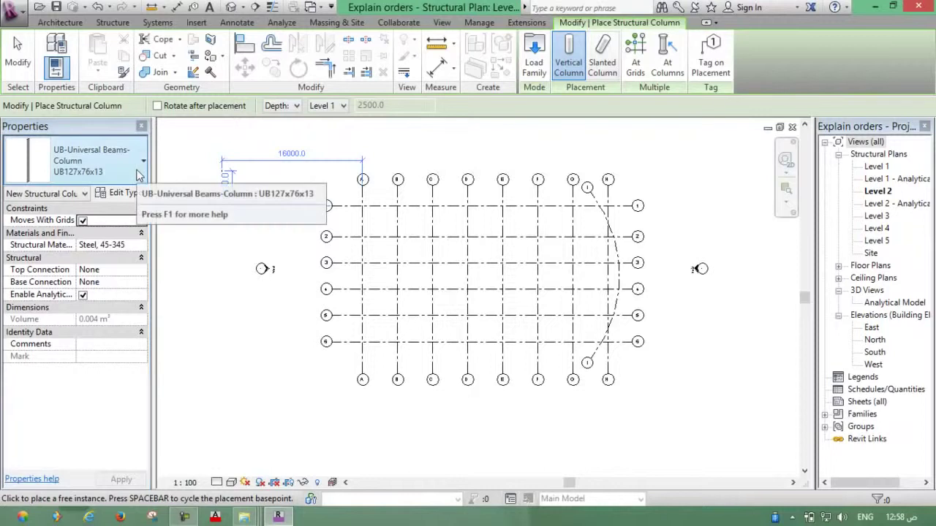
left_click(139, 176)
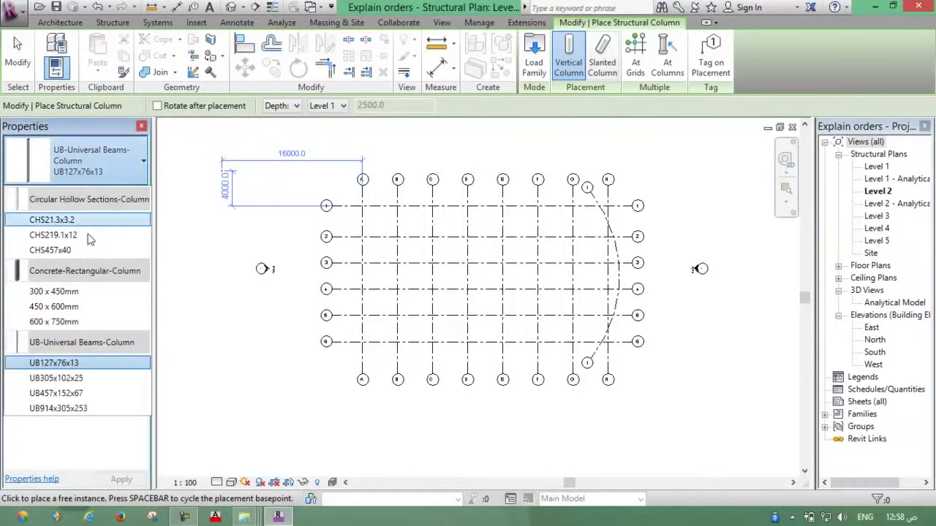
left_click(54, 293)
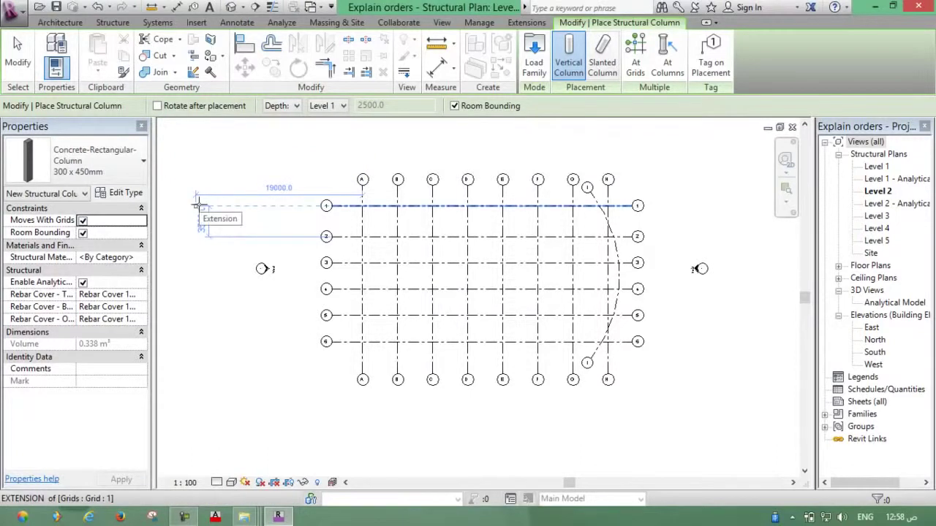
Step: Duplicate the 300 x 450mm column type under the name 'Col 300 *600'
left_click(125, 193)
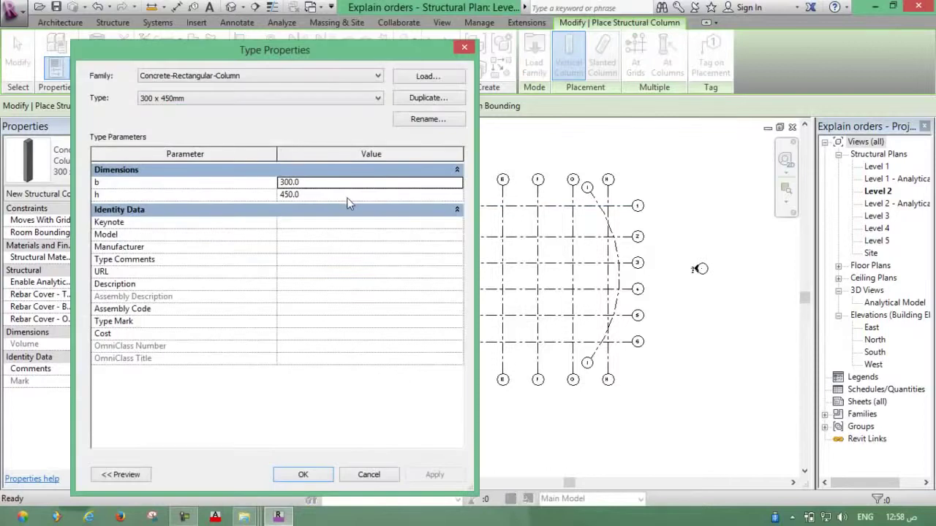
left_click(417, 101)
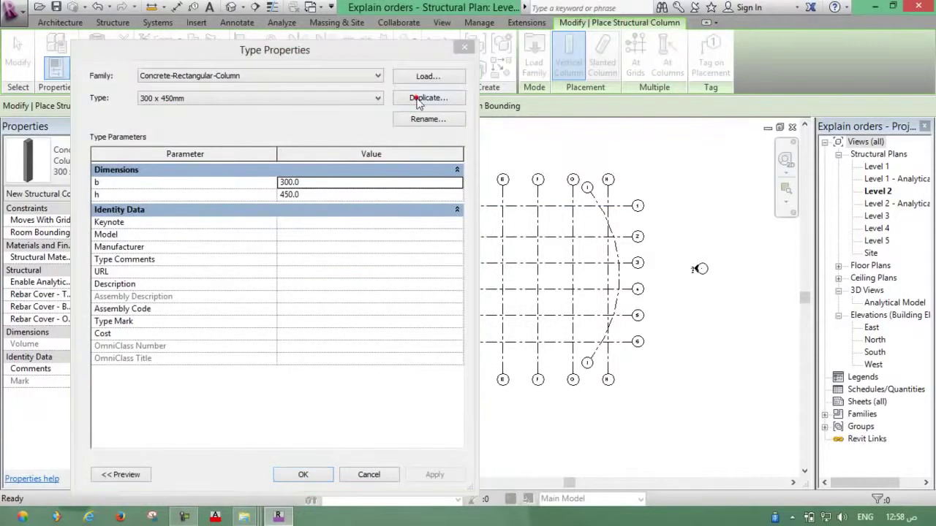
left_click_drag(300, 264, 230, 272)
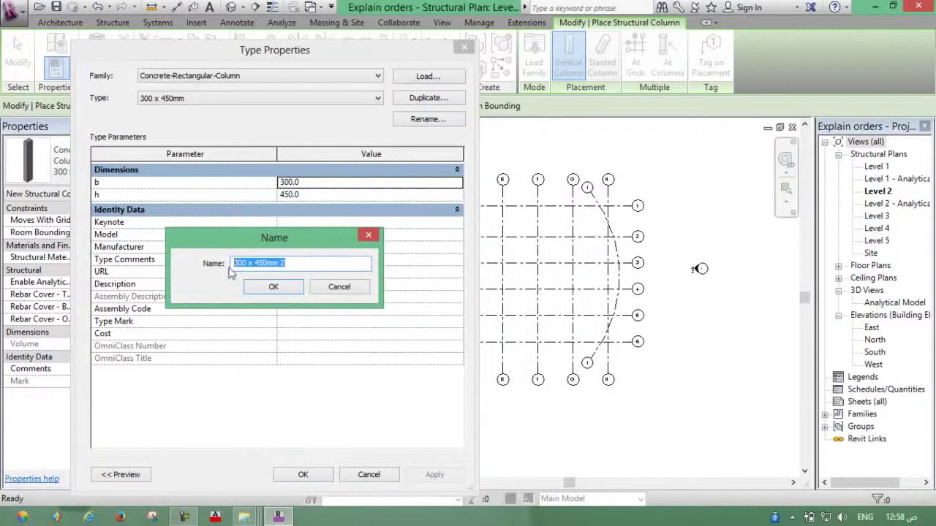
type("Col 300 *600")
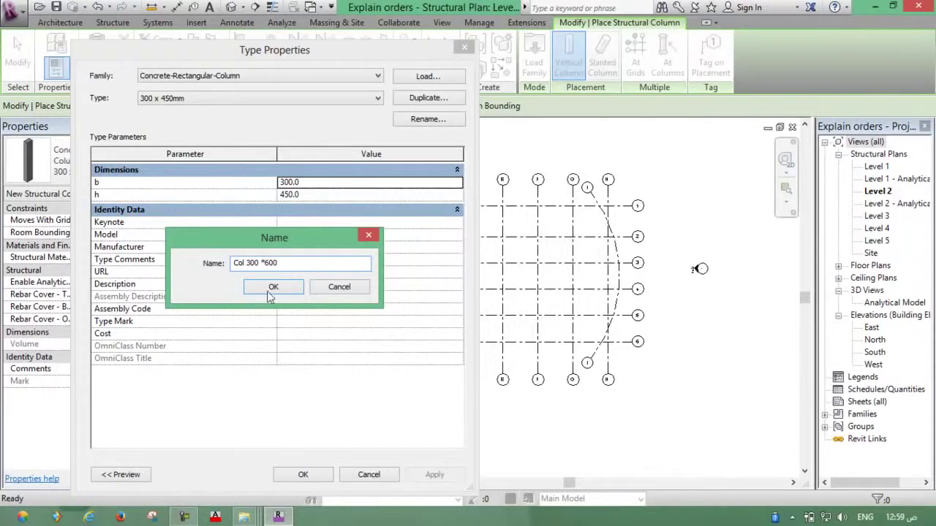
left_click(269, 289)
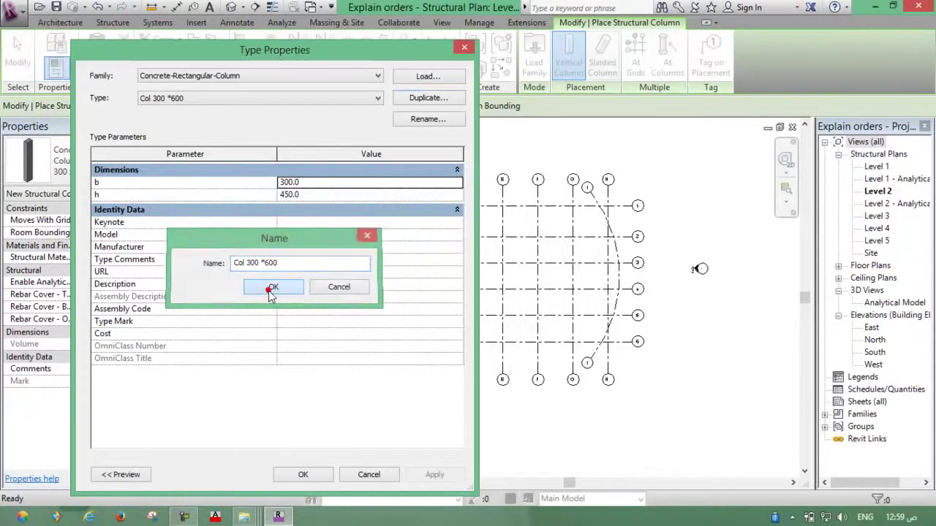
Step: Set the new type's h dimension to 600, keeping b at 300
left_click(316, 183)
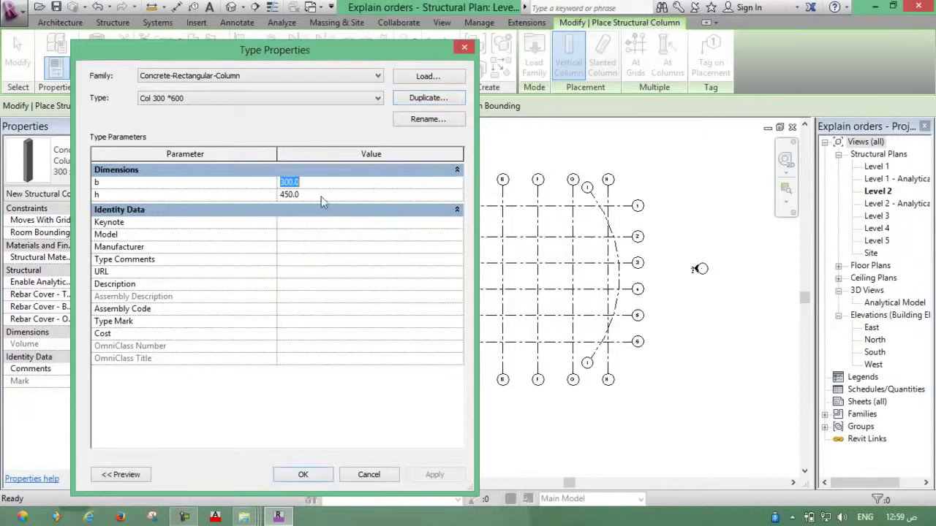
left_click(321, 195)
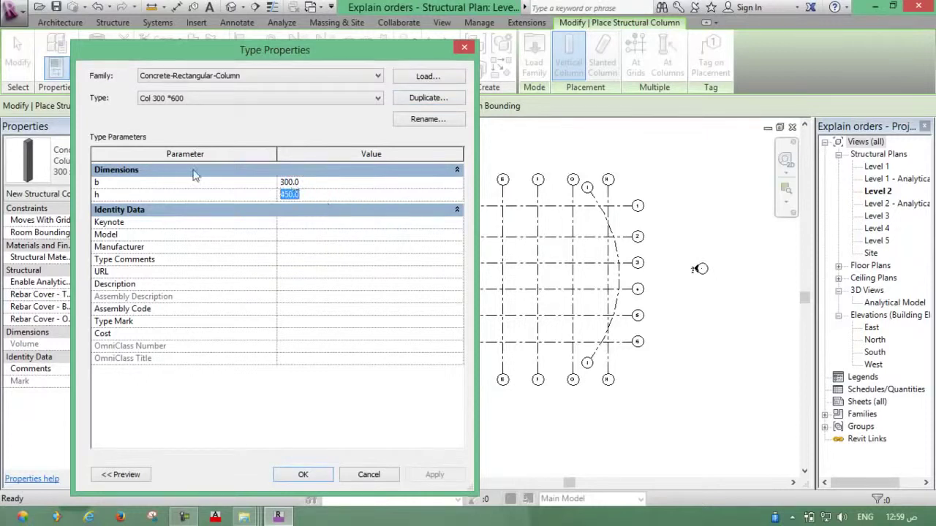
key("alt")
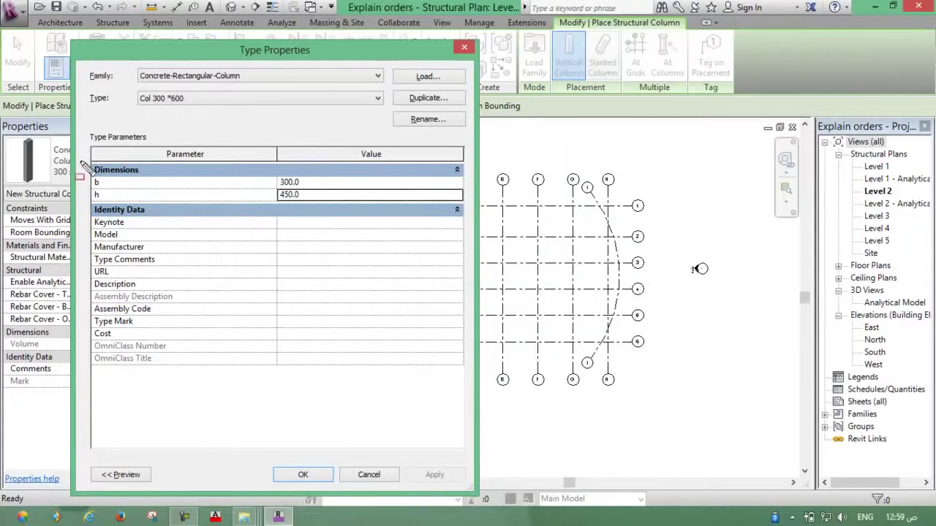
left_click_drag(82, 163, 471, 213)
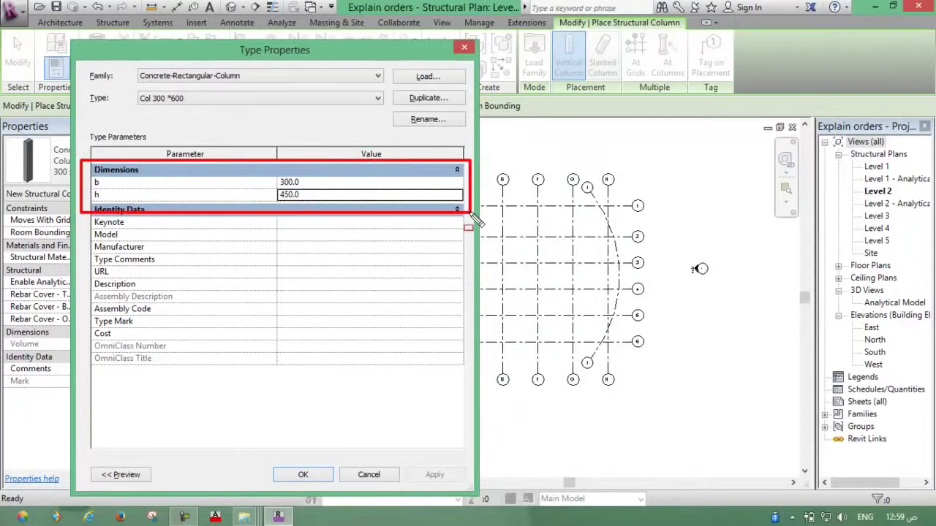
left_click(310, 183)
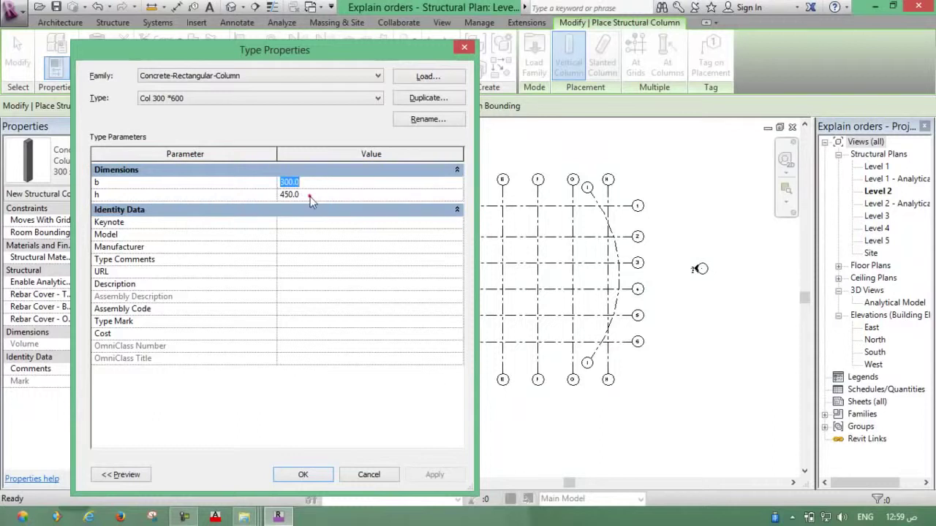
left_click(310, 196)
type("600")
left_click(312, 183)
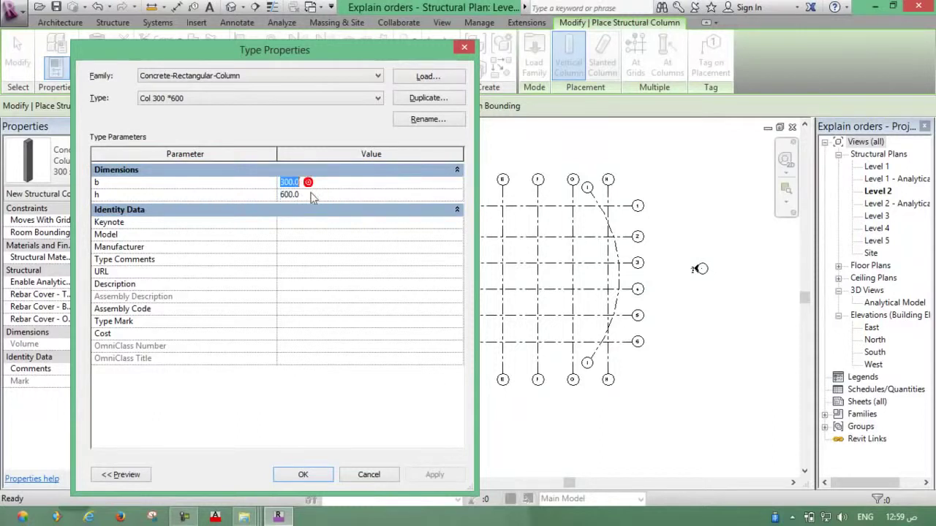
Step: Apply the Col 300 *600 type, keeping Depth down to Level 1 in the Options Bar
left_click(310, 473)
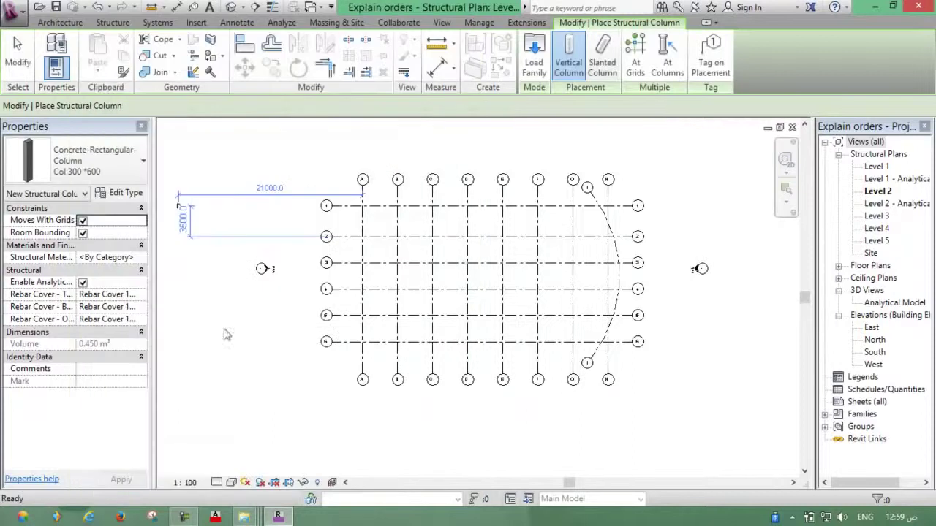
left_click(141, 172)
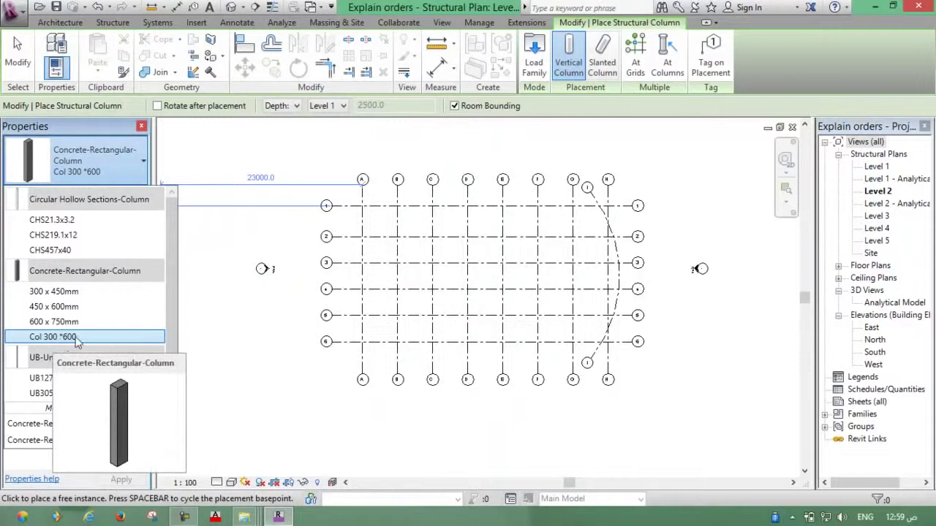
left_click(30, 157)
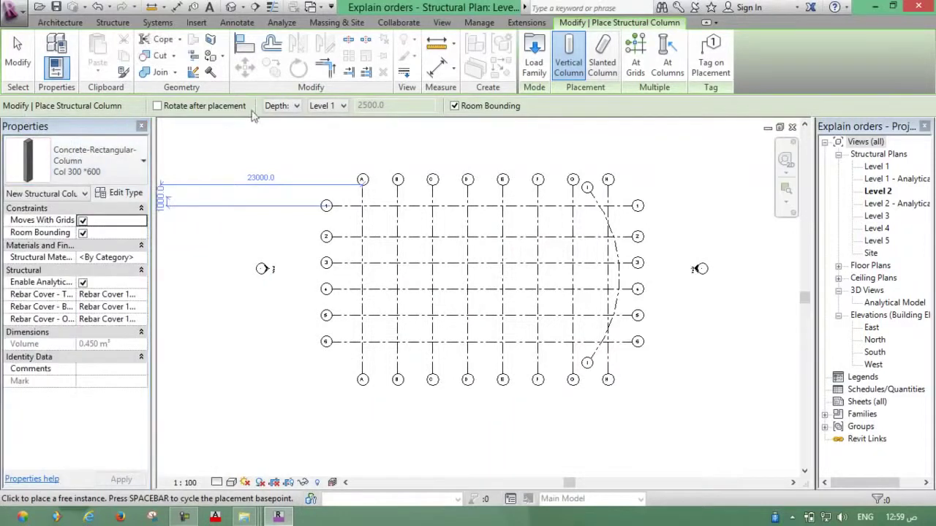
left_click(295, 110)
left_click(294, 110)
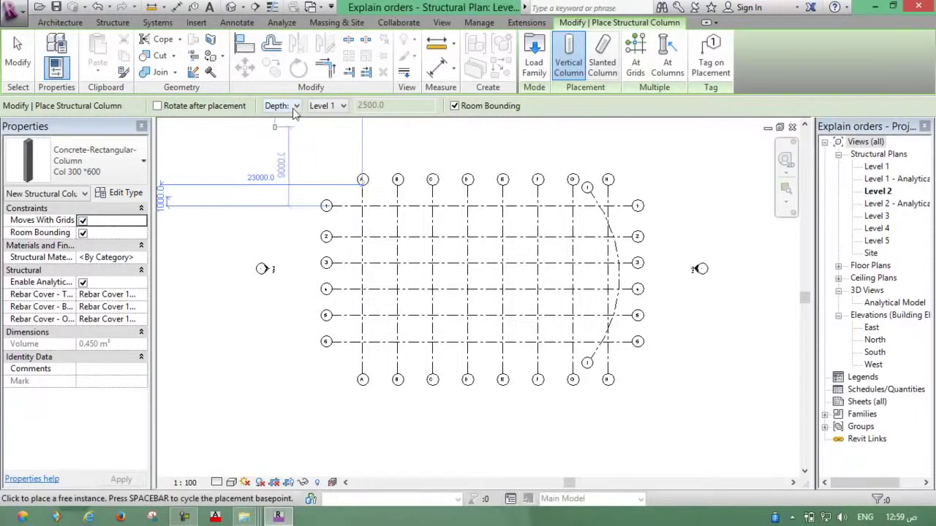
left_click(296, 107)
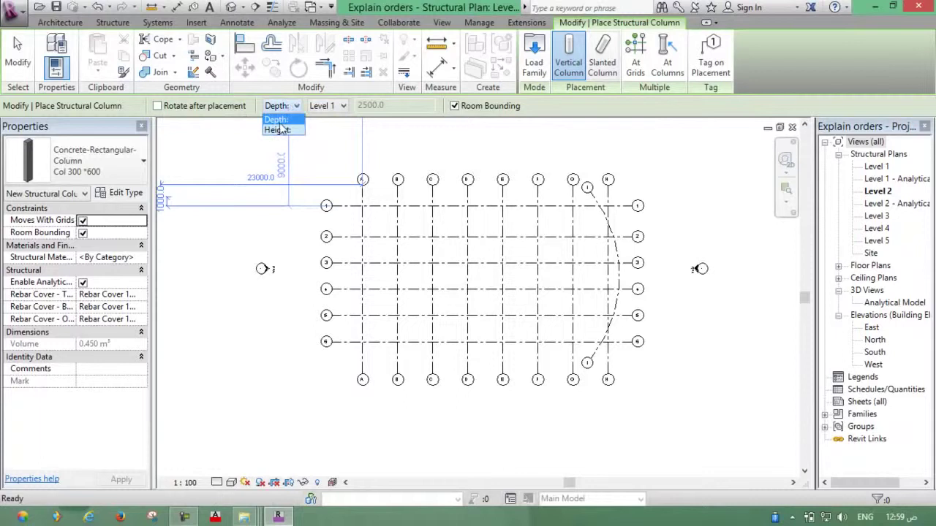
left_click(277, 120)
left_click(341, 108)
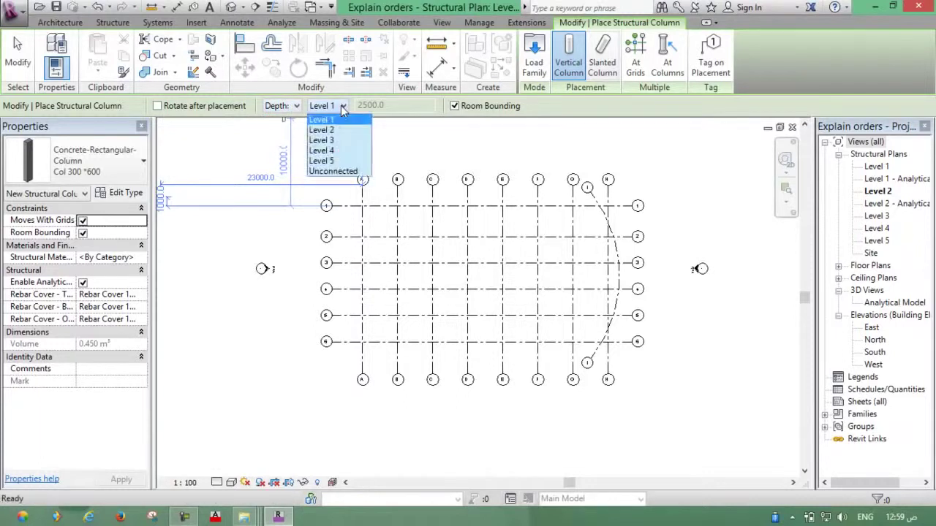
left_click(342, 107)
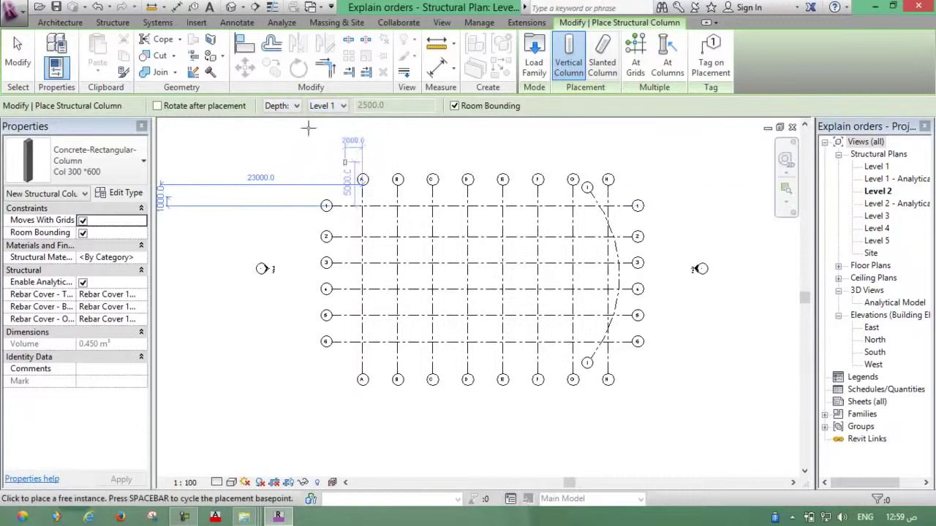
Step: Try Height to Level 3, then settle on Depth set to Unconnected 2500.0
left_click(296, 106)
left_click(277, 130)
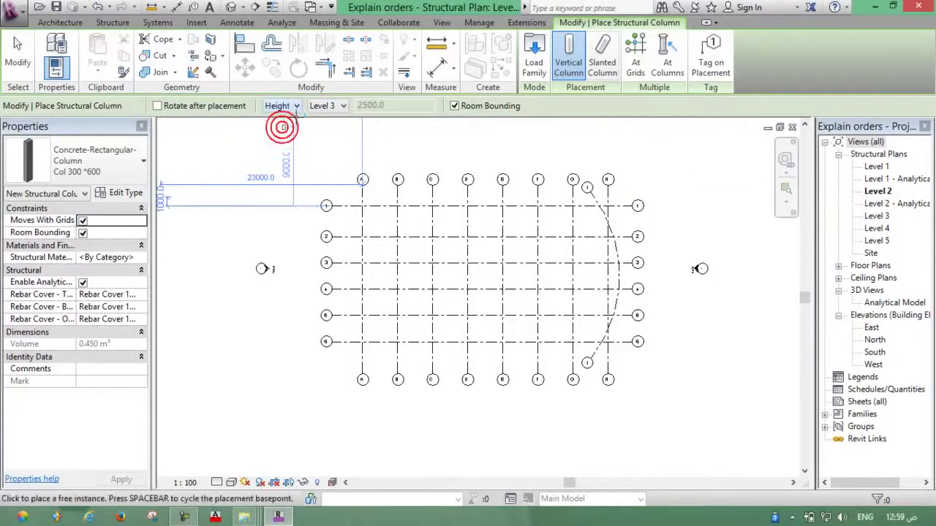
left_click(334, 108)
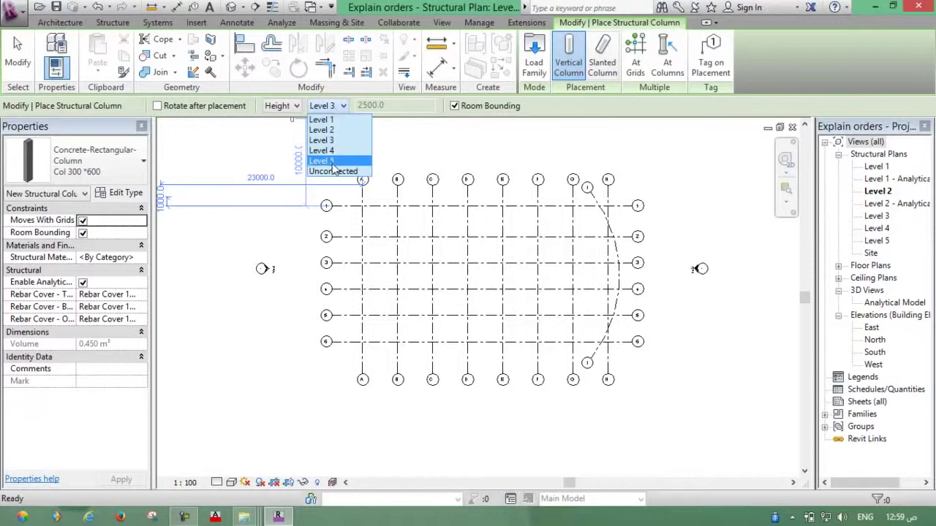
left_click(329, 107)
left_click(288, 107)
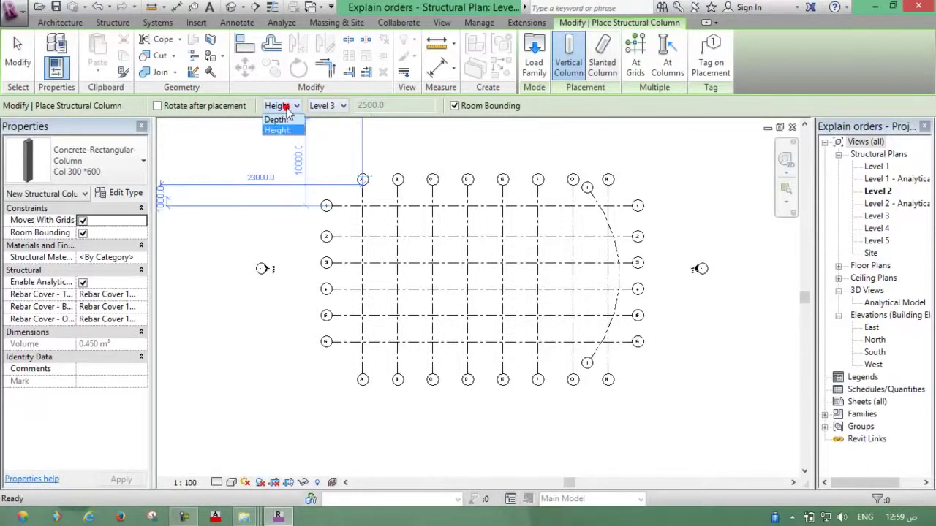
left_click(282, 120)
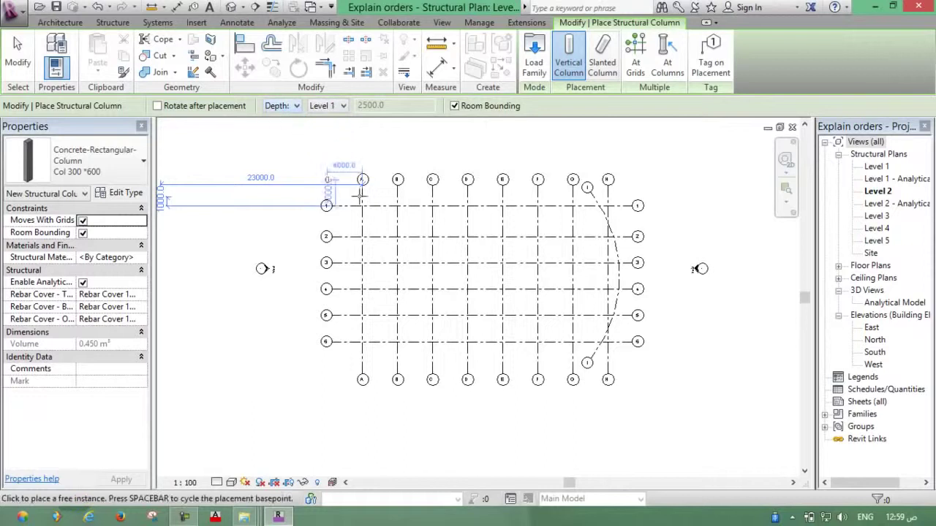
left_click(338, 106)
left_click(338, 171)
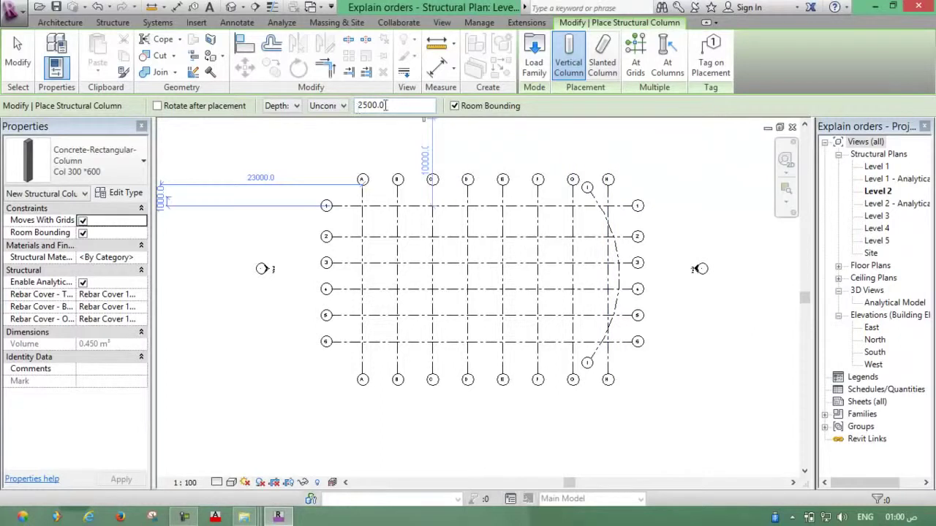
Step: Set column depth to Level 1 and place the first column at grid A/1
left_click(337, 107)
left_click(325, 120)
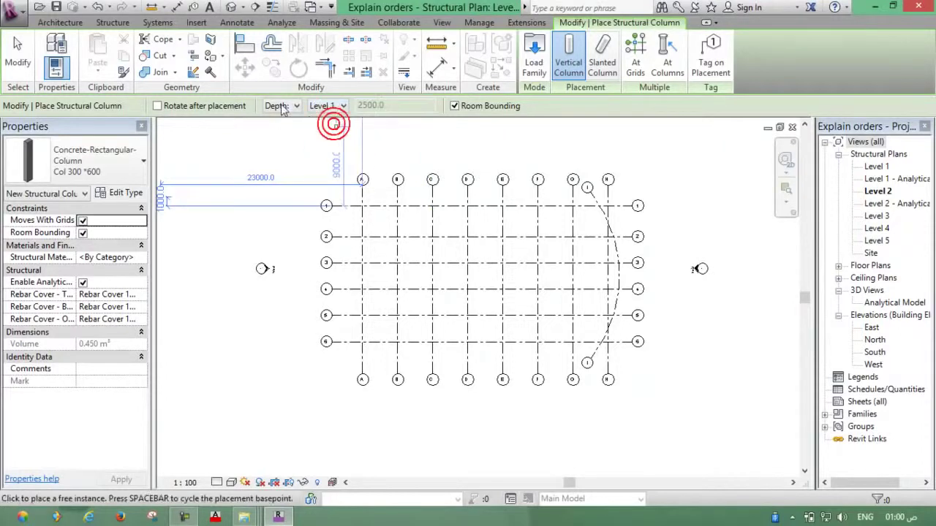
scroll(351, 206, "up", 2)
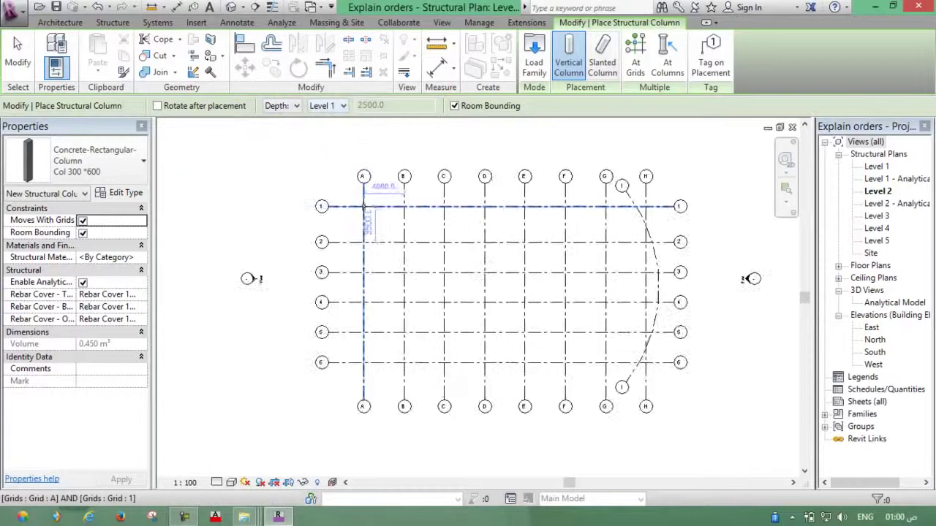
scroll(358, 207, "up", 5)
scroll(363, 207, "up", 3)
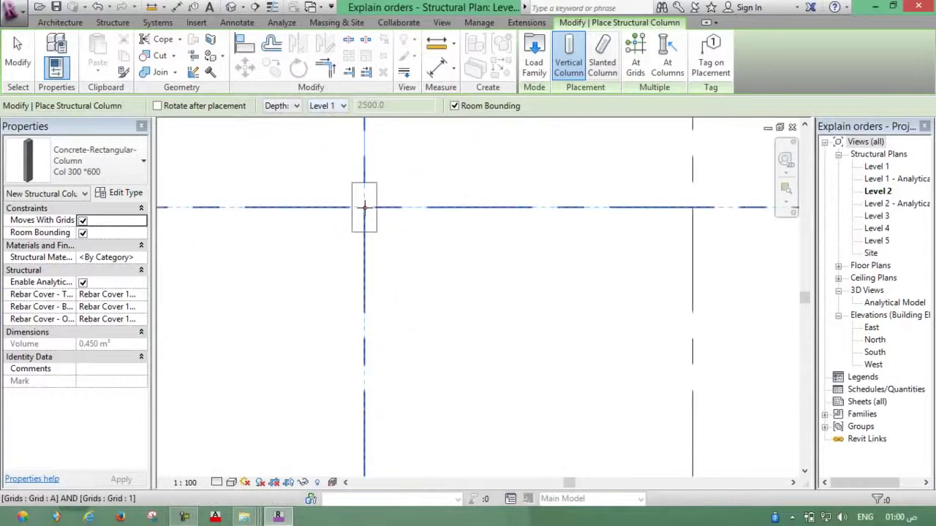
left_click(365, 207)
Step: Place the remaining grid-1 columns through D/1, then exit column placement
scroll(323, 234, "down", 3)
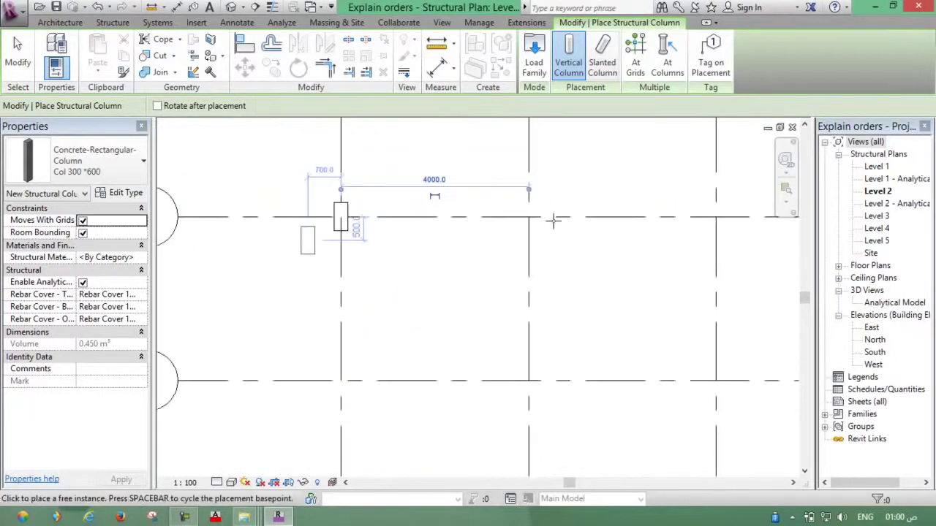
scroll(336, 219, "down", 2)
left_click(475, 223)
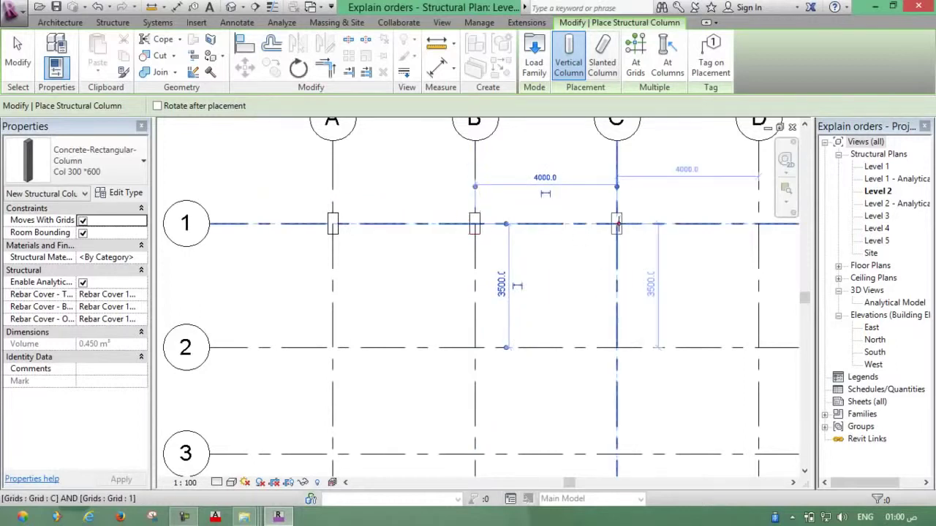
scroll(620, 223, "down", 2)
scroll(643, 241, "down", 2)
middle_click_drag(538, 254, 382, 221)
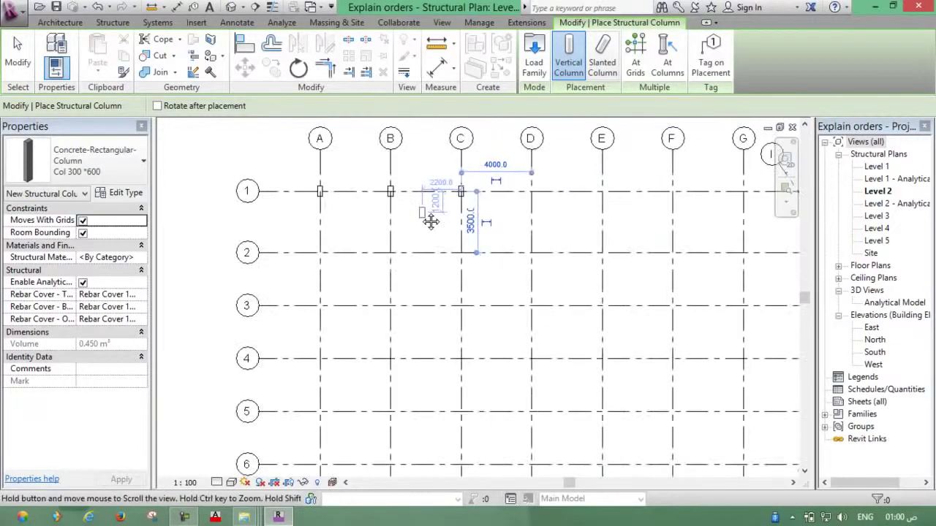
left_click(530, 190)
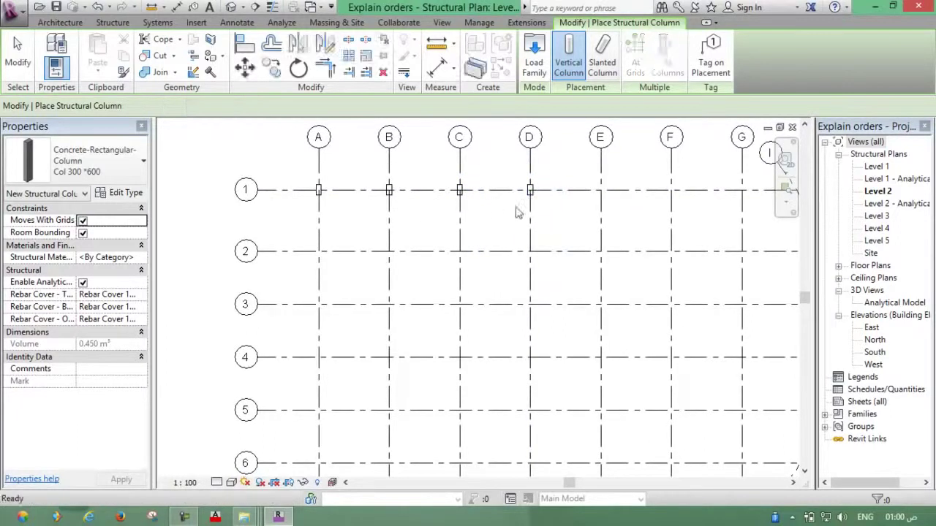
key("Escape")
key("z")
key("f")
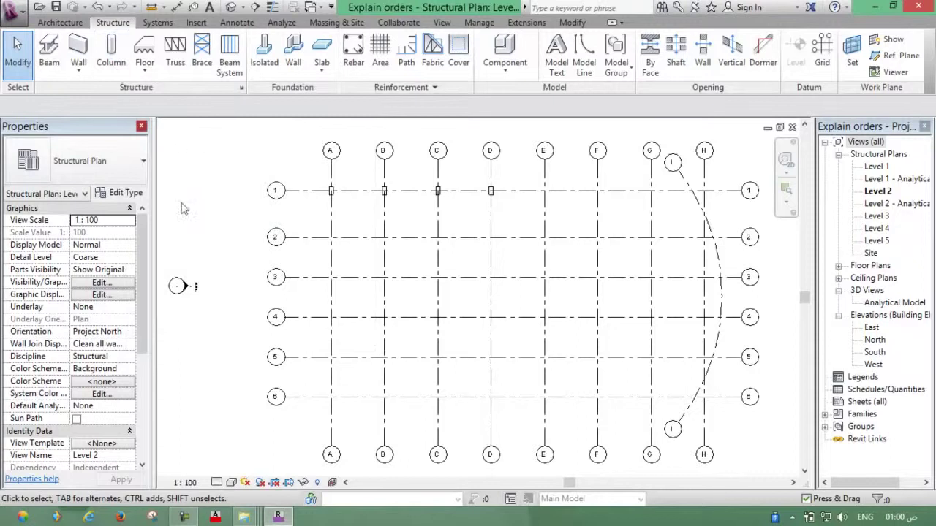
scroll(503, 185, "up", 1)
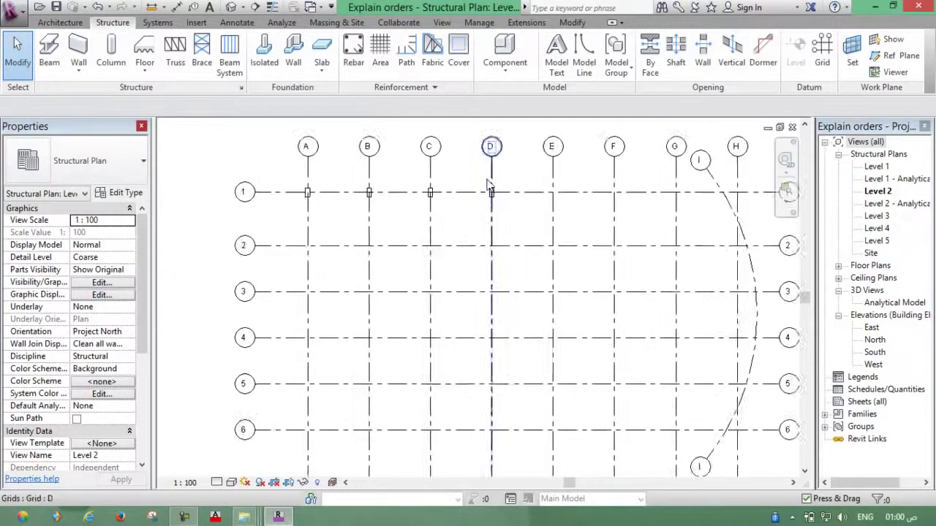
scroll(511, 189, "up", 1)
scroll(512, 188, "down", 1)
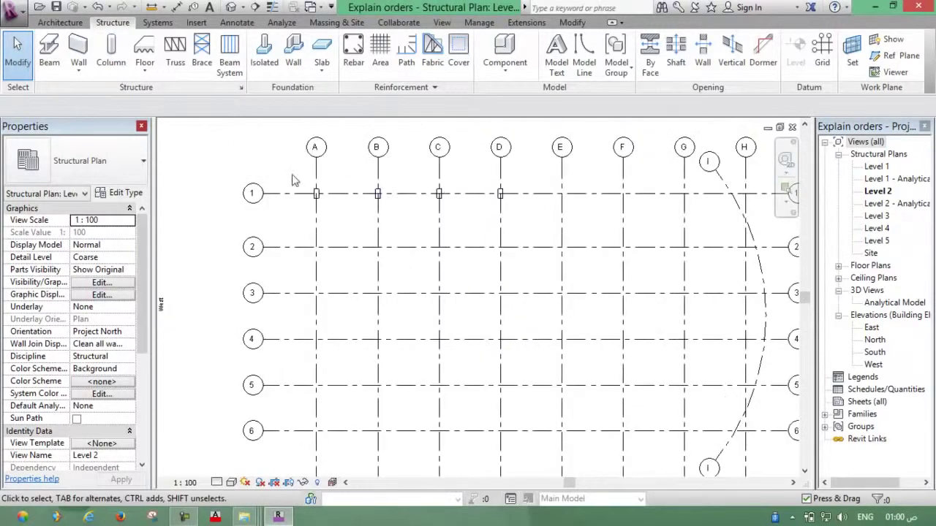
mouse_move(291, 176)
left_mouse_down()
mouse_move(410, 209)
mouse_move(523, 216)
left_mouse_up()
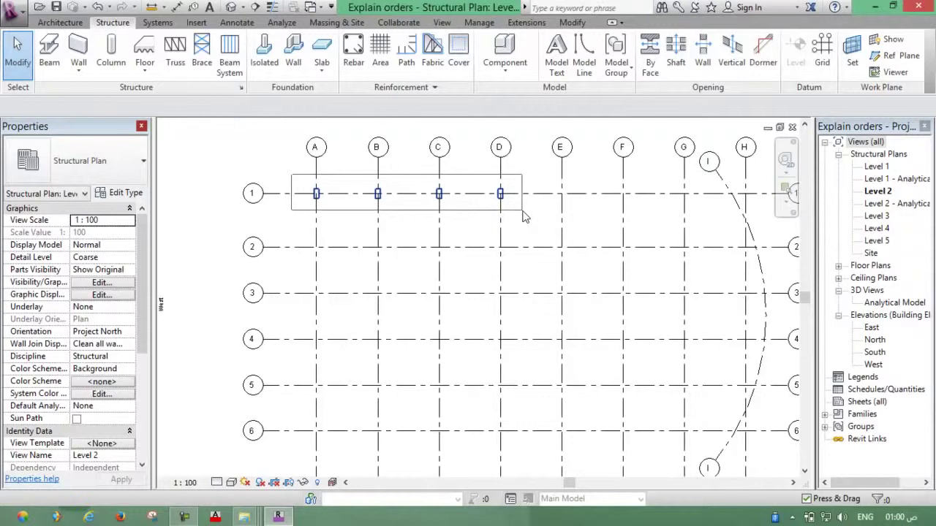
Step: Window-select and delete the four columns on grid line 1
left_click_drag(524, 216, 531, 220)
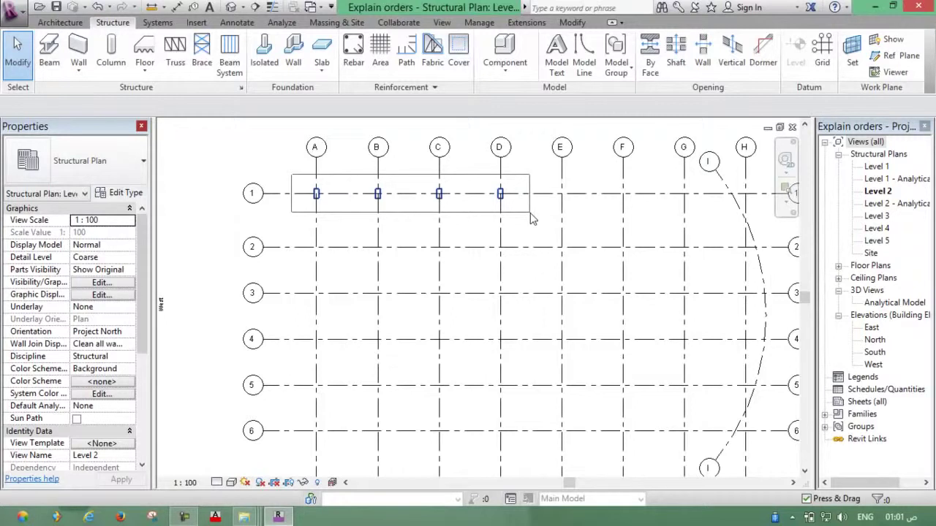
left_click_drag(532, 219, 532, 221)
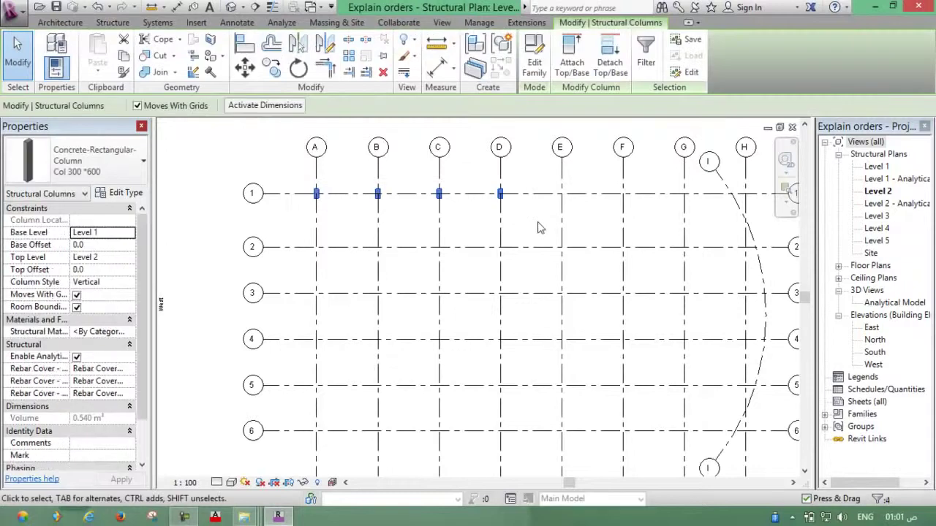
key("Delete")
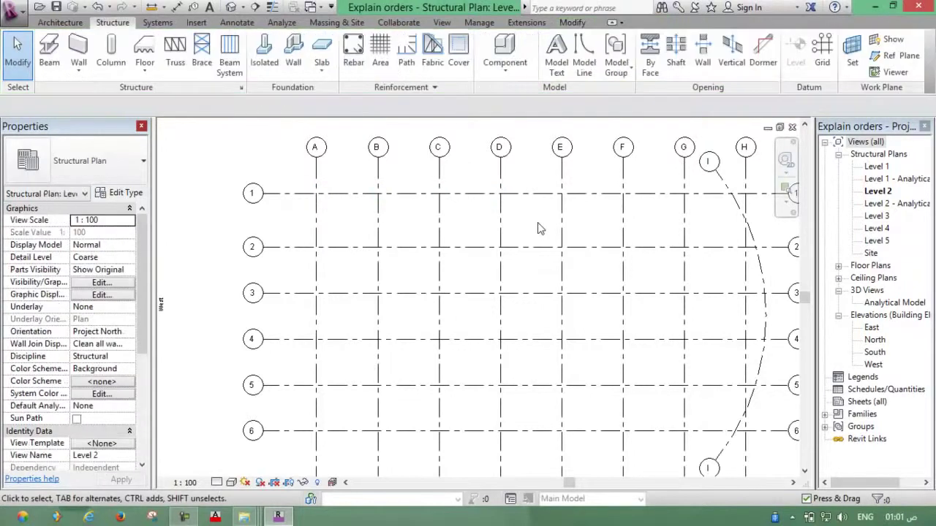
Step: Delete the curved grid line I from the Level 2 plan
scroll(534, 224, "down", 2)
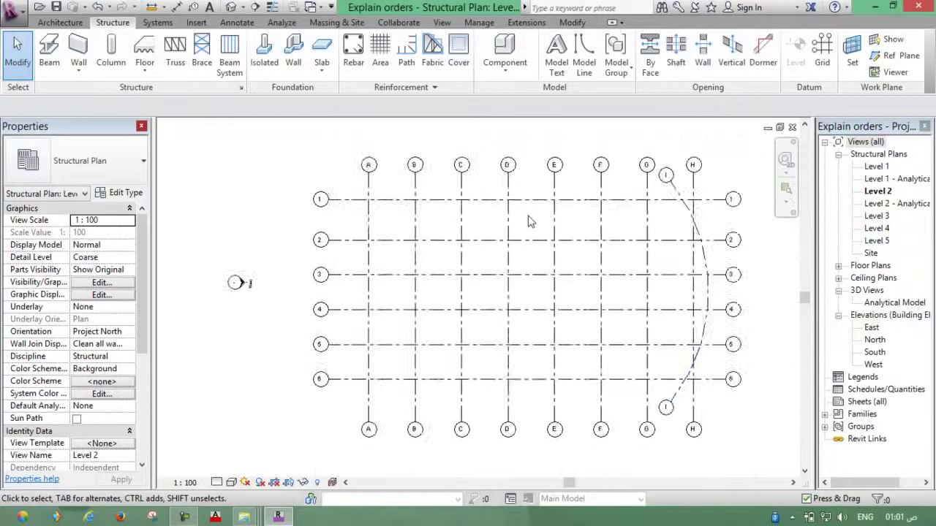
middle_click_drag(516, 217, 462, 205)
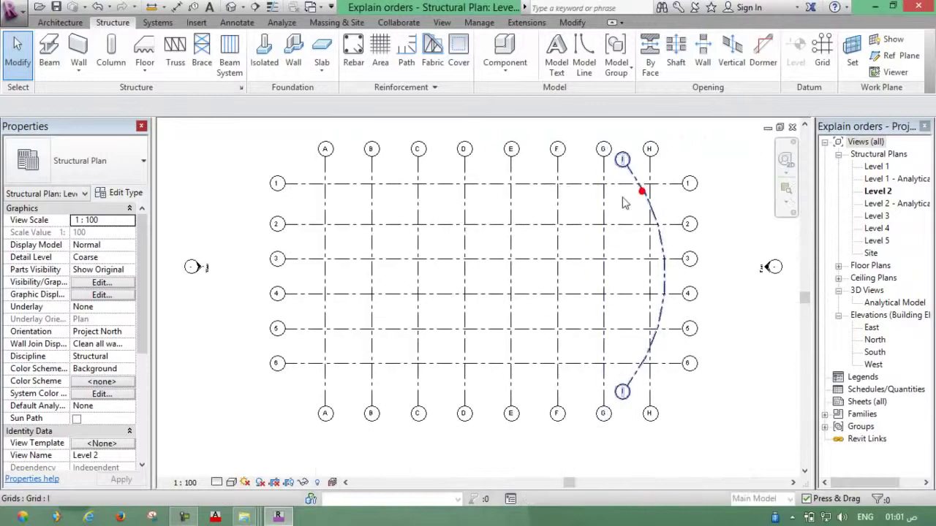
left_click(642, 188)
key("Delete")
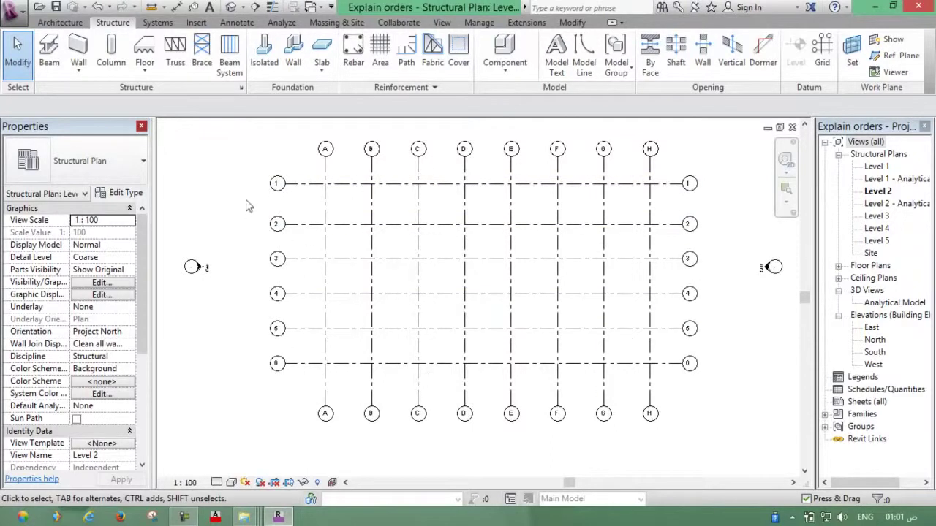
Step: Start column placement At Grids and crossing-select all grid lines A–H and 1–6
left_click(110, 51)
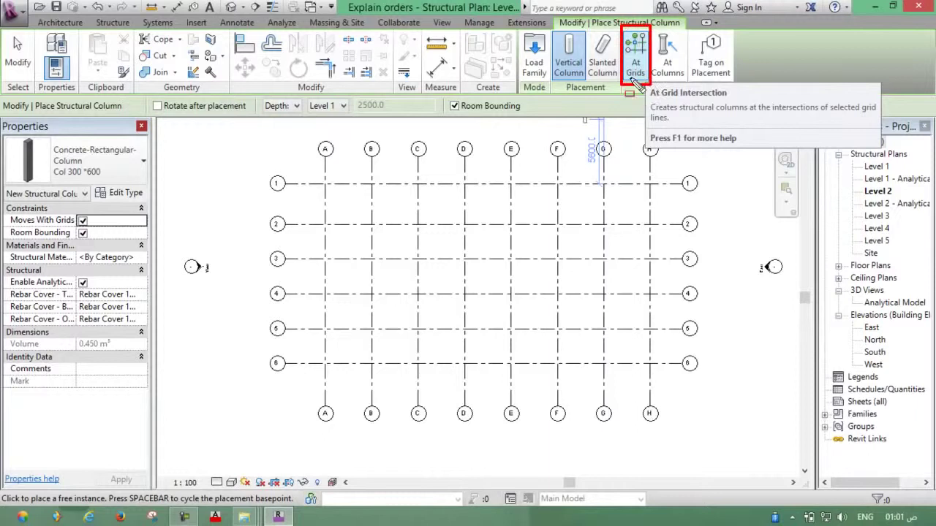
left_click(634, 73)
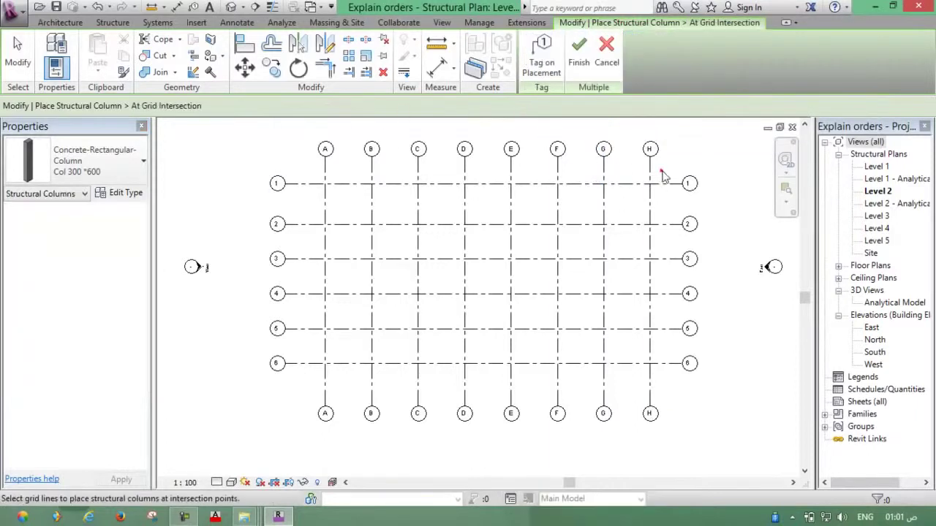
left_click_drag(661, 171, 468, 324)
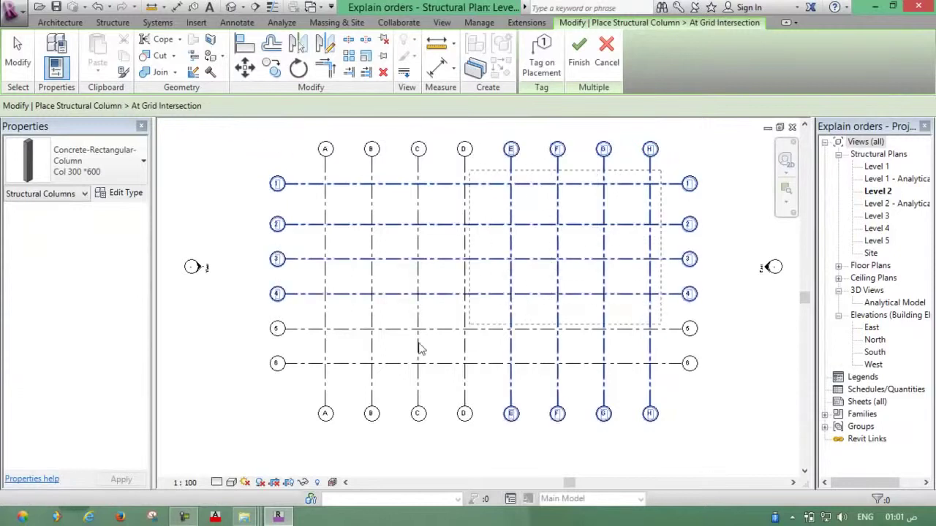
left_click_drag(420, 348, 315, 382)
Step: Review the selected grid and Finish, creating Col 300 *600 columns at every intersection
scroll(562, 311, "up", 4)
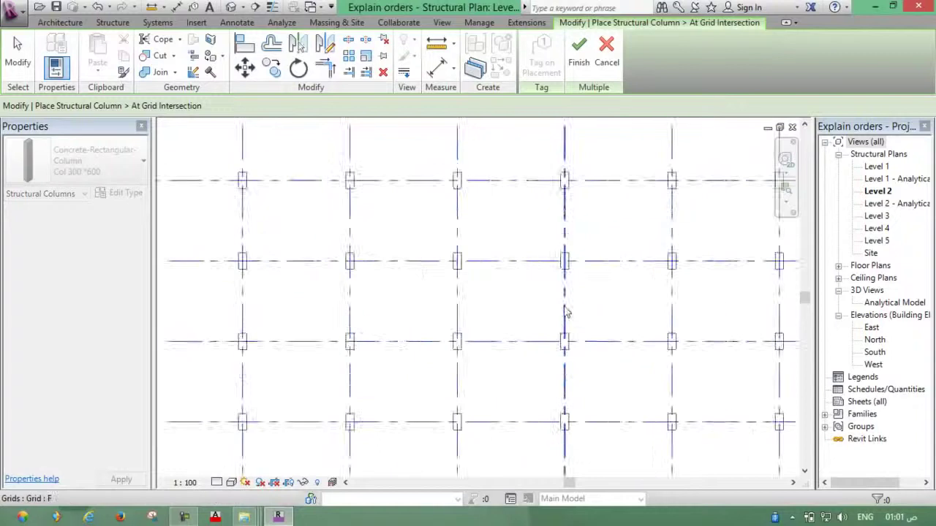
scroll(566, 256, "up", 3)
scroll(555, 238, "up", 3)
scroll(550, 233, "up", 2)
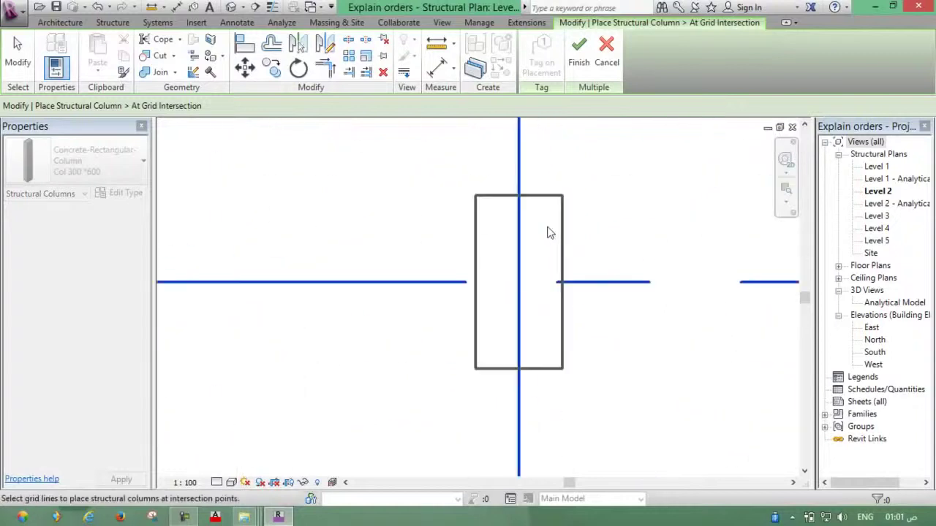
scroll(549, 232, "up", 2)
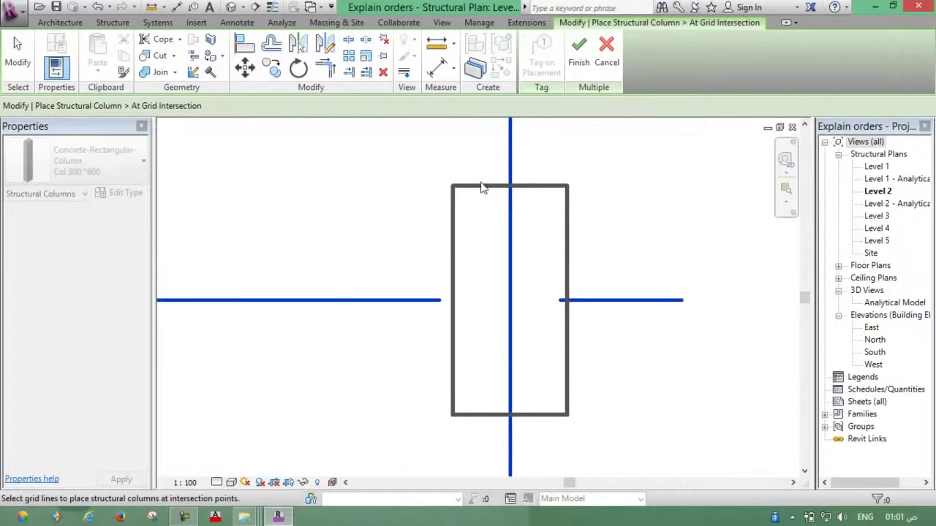
scroll(459, 192, "down", 3)
scroll(607, 211, "down", 4)
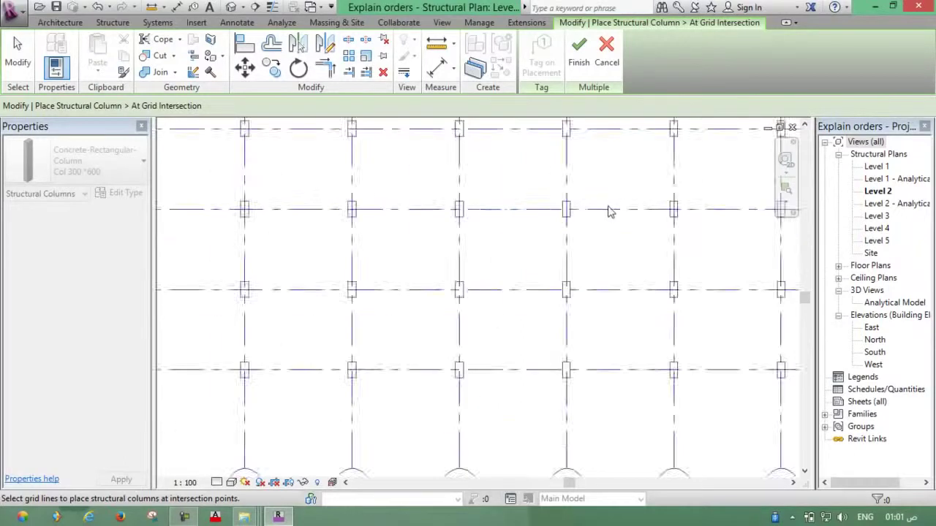
scroll(606, 212, "down", 3)
scroll(606, 212, "down", 2)
middle_click_drag(370, 303, 356, 367)
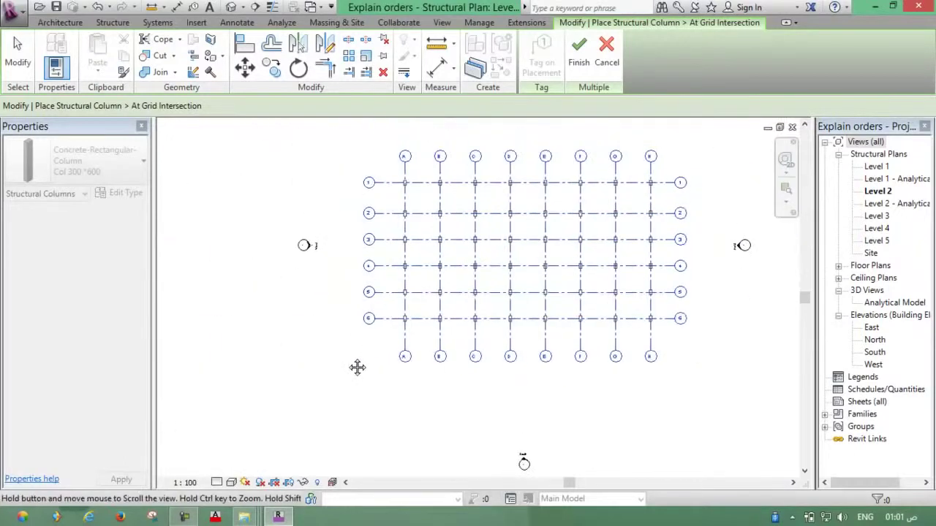
middle_click_drag(690, 145, 674, 168)
left_click(578, 55)
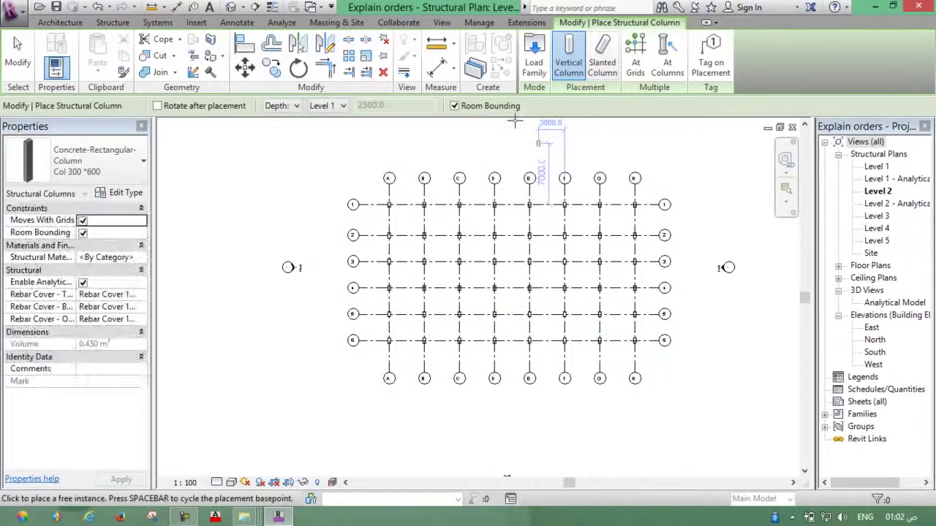
key("Escape")
key("Escape")
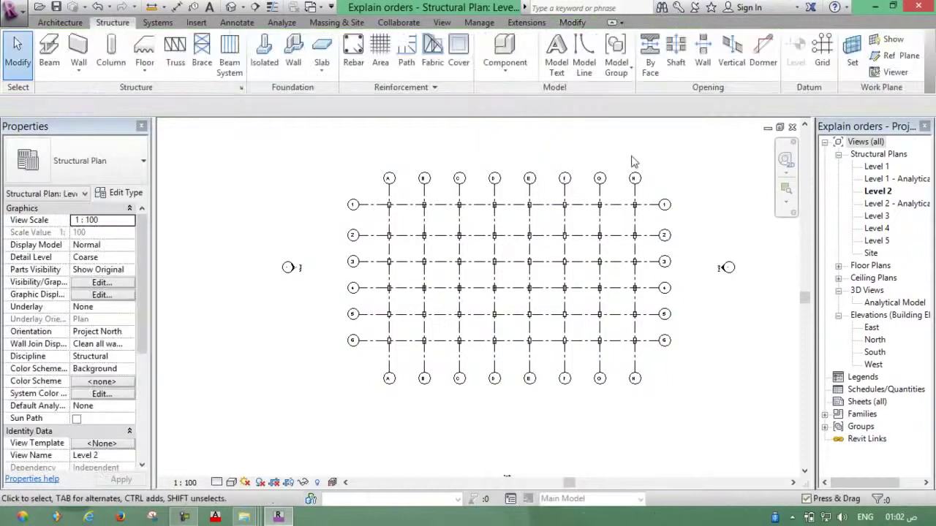
Step: Open the Default 3D View from the View tab's 3D View menu
scroll(395, 206, "up", 2)
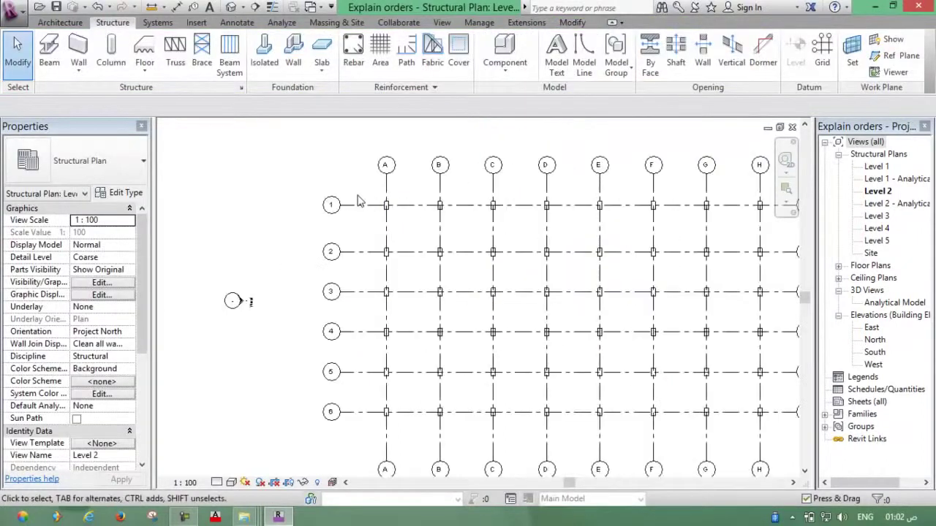
scroll(358, 201, "down", 2)
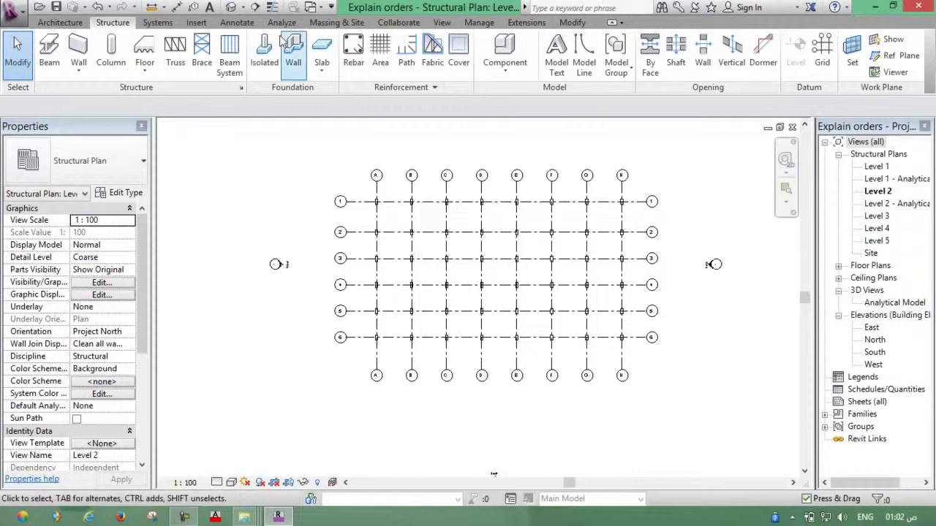
left_click(442, 22)
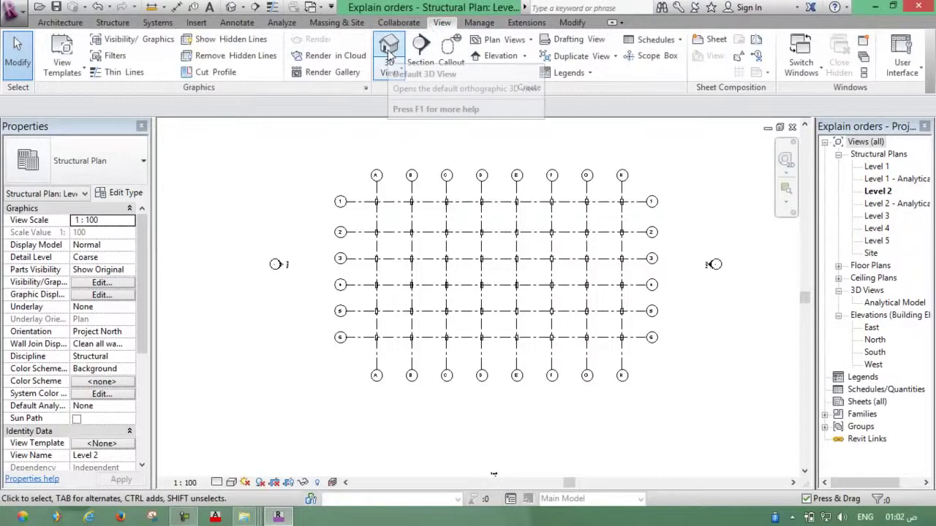
left_click(397, 67)
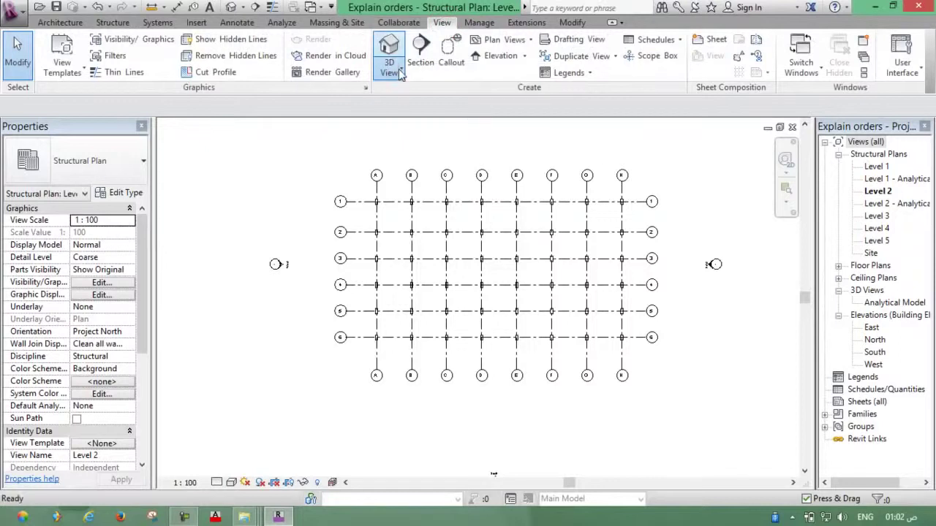
left_click(401, 74)
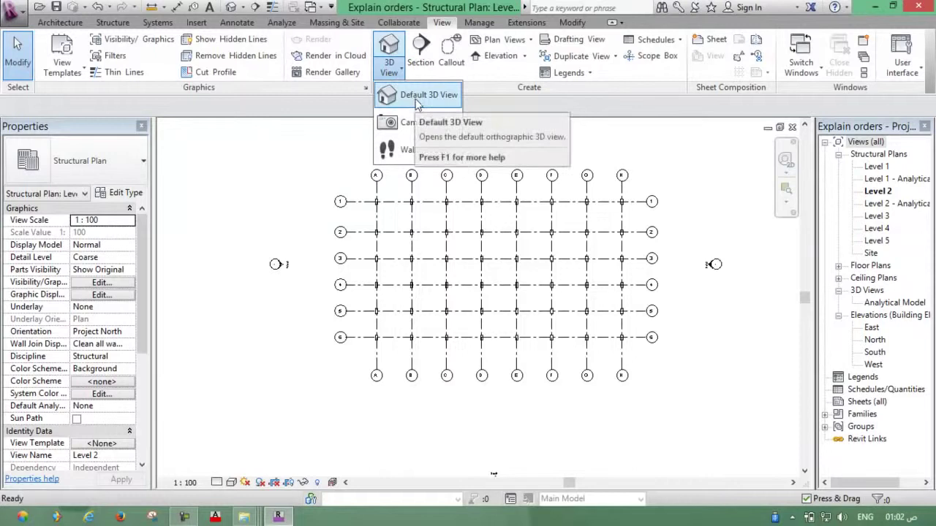
left_click(418, 98)
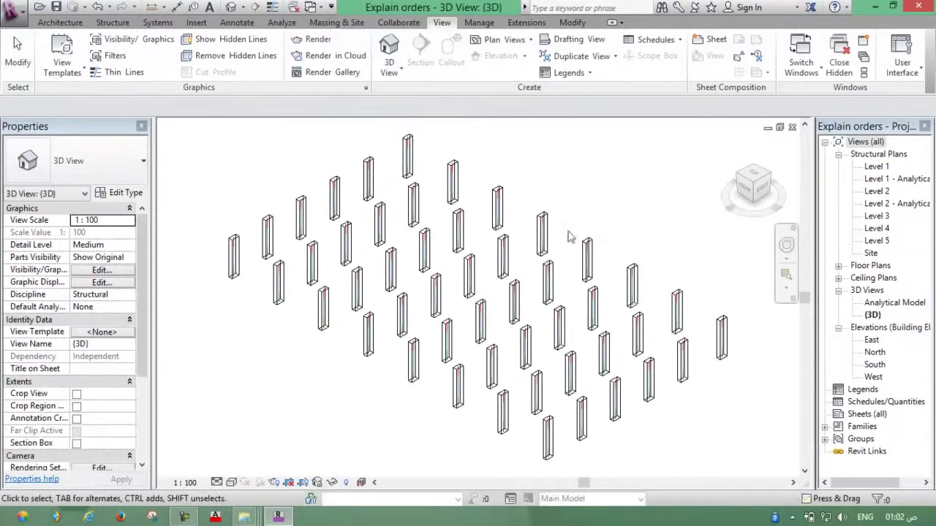
Step: Return to Level 2, then reopen the default {3D} view and zoom in on the columns
double_click(877, 191)
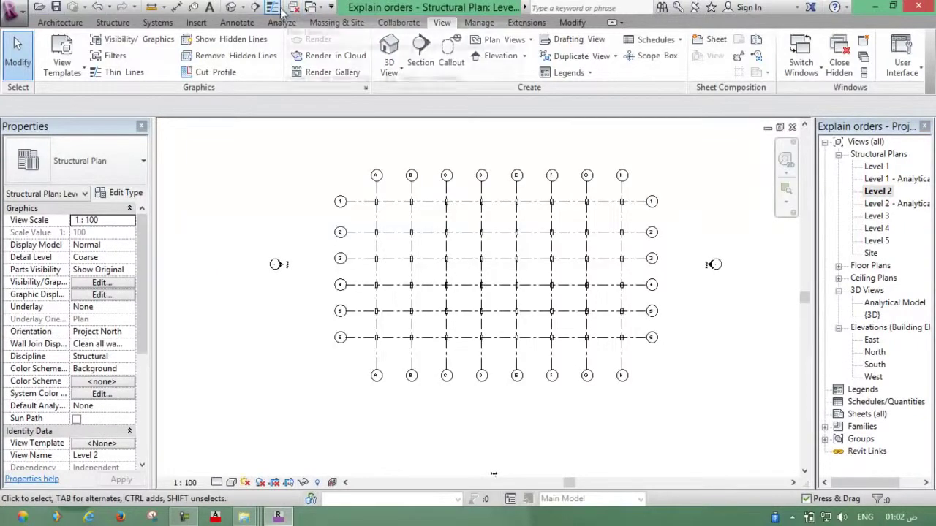
left_click(243, 8)
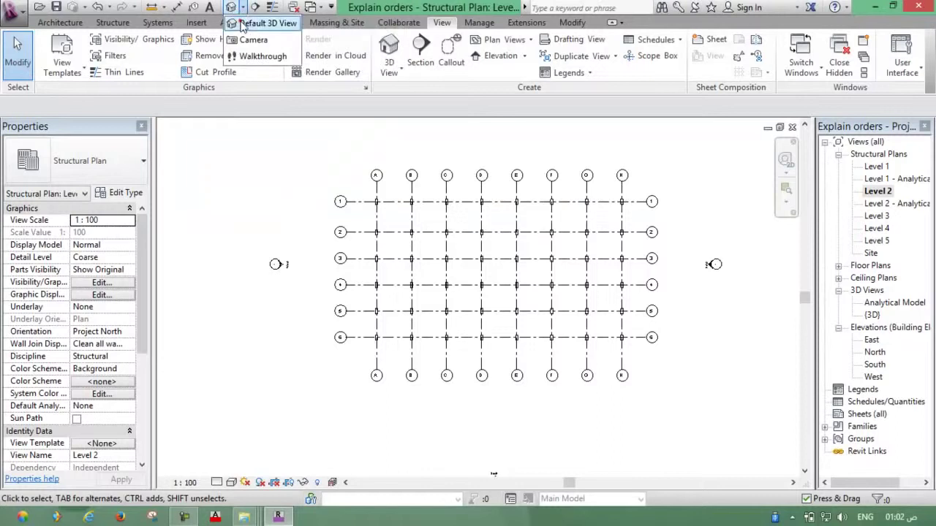
left_click(252, 23)
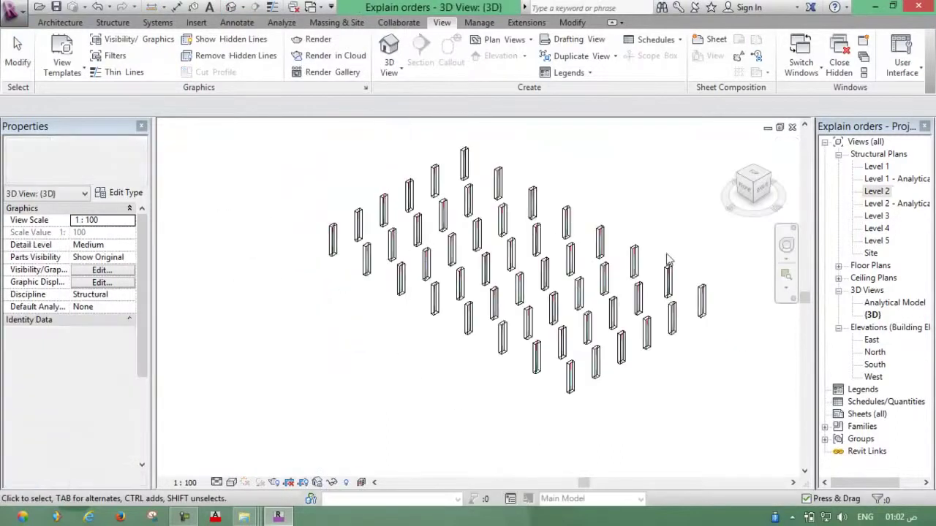
scroll(633, 300, "up", 3)
scroll(616, 349, "up", 2)
scroll(616, 350, "up", 2)
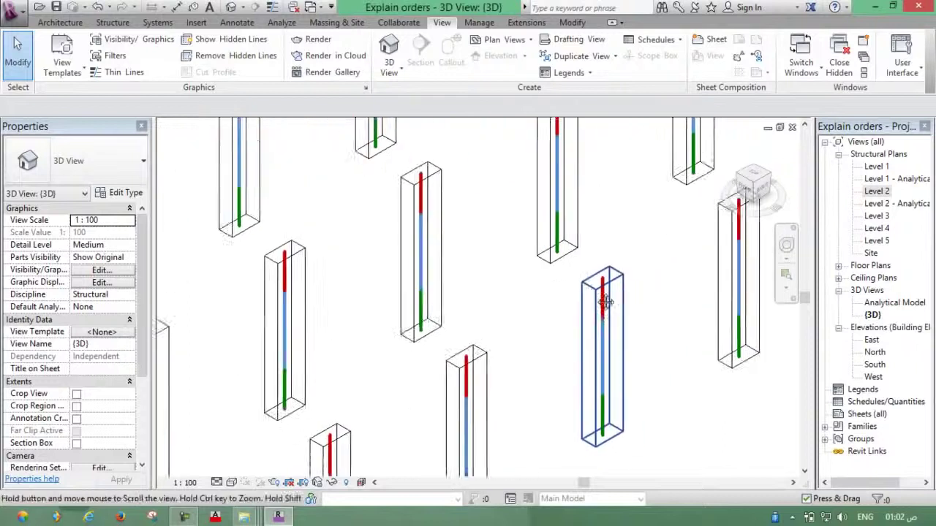
scroll(622, 255, "up", 2)
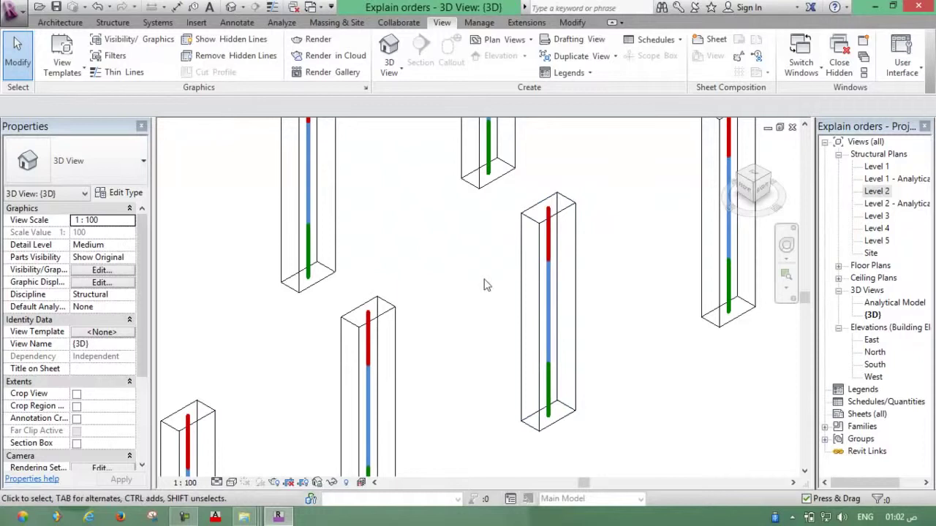
scroll(486, 285, "down", 2)
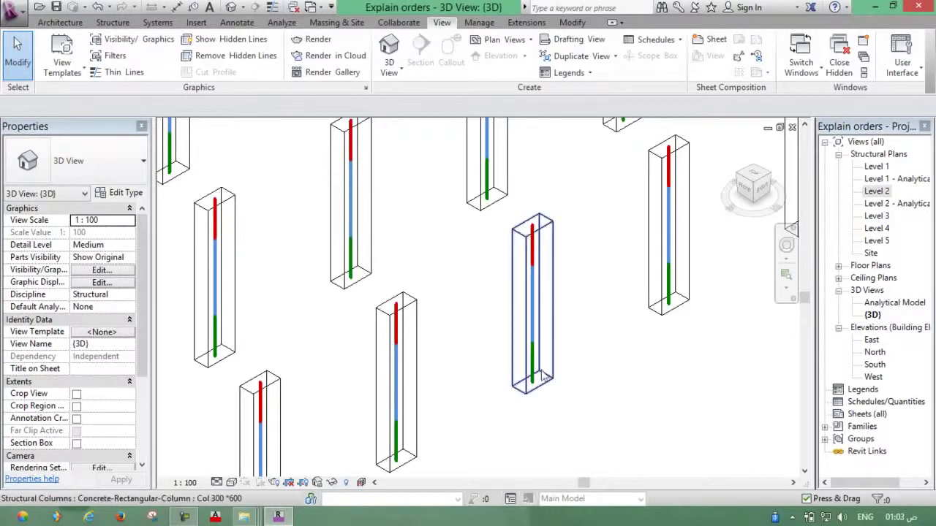
scroll(638, 246, "down", 2)
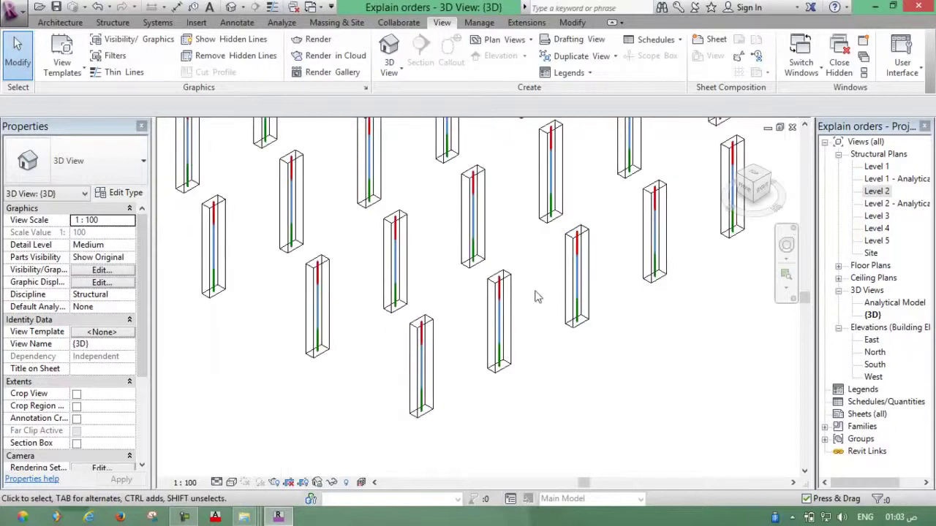
middle_click_drag(535, 283, 526, 312)
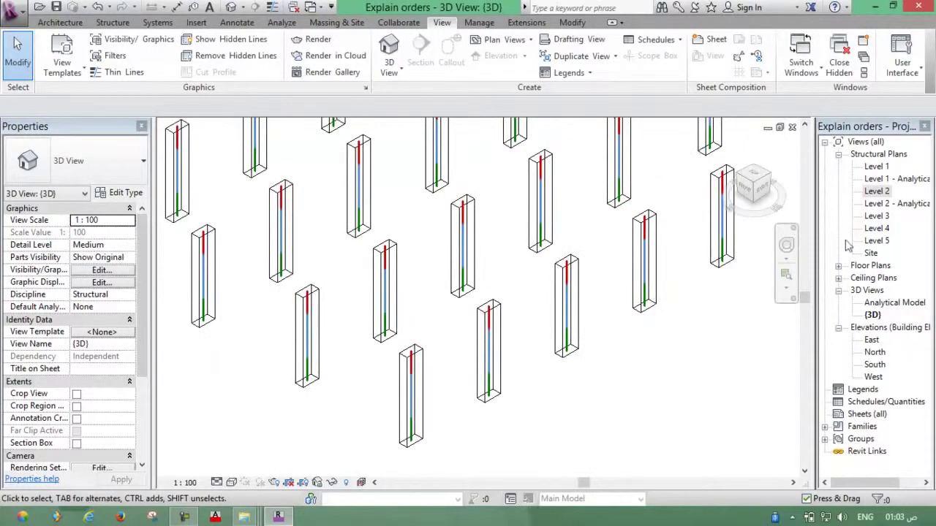
Step: Open the Analytical Model 3D view and inspect one column's colour-coded analytical line
double_click(894, 303)
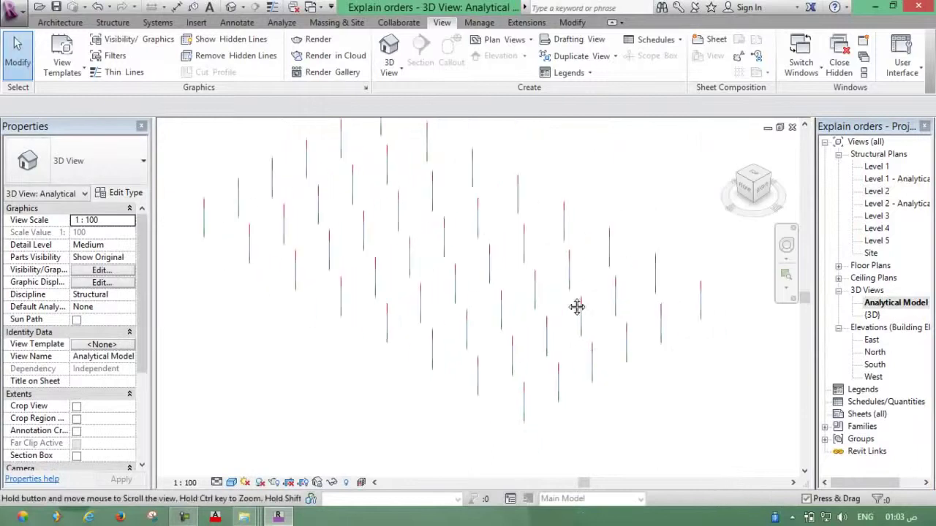
scroll(633, 307, "up", 2)
scroll(628, 314, "up", 3)
scroll(533, 246, "up", 3)
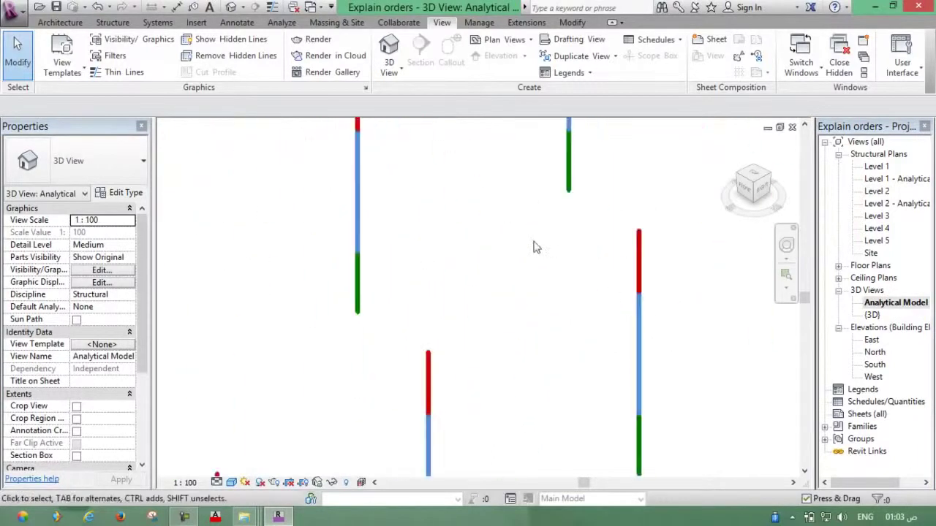
scroll(533, 261, "down", 2)
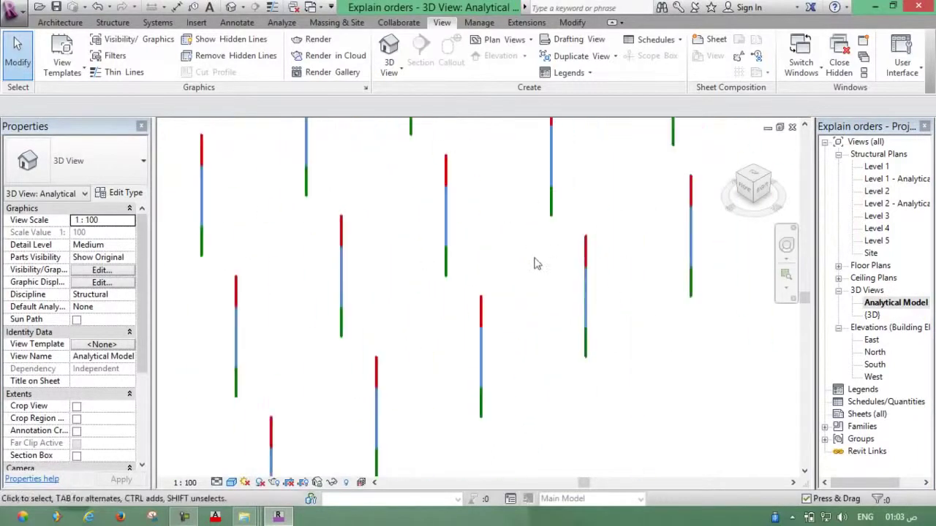
left_click(585, 272)
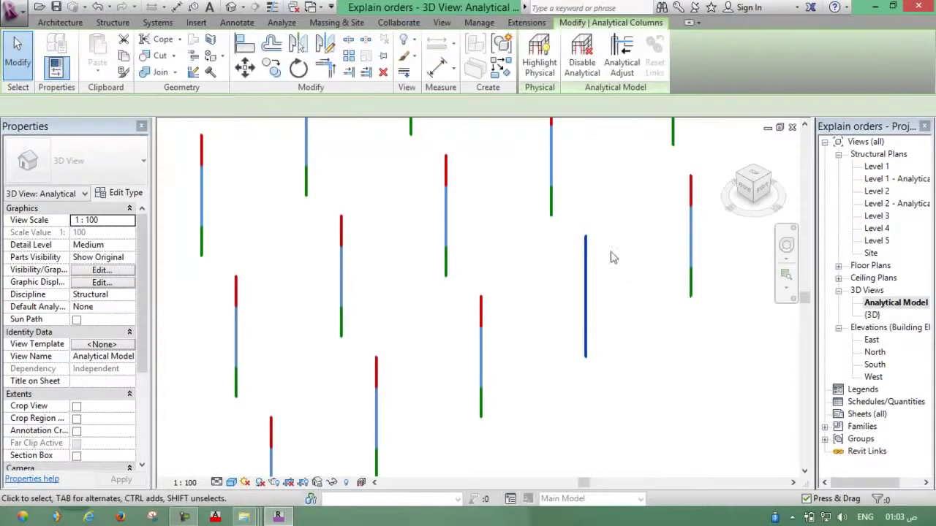
left_click(606, 251)
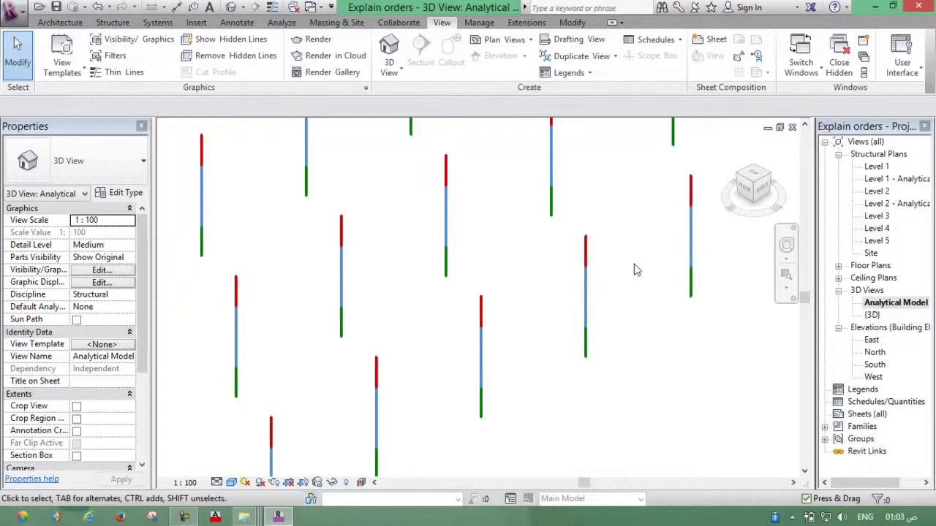
Step: Return to the Level 2 plan and start placing Col 300 *600 structural columns
double_click(872, 314)
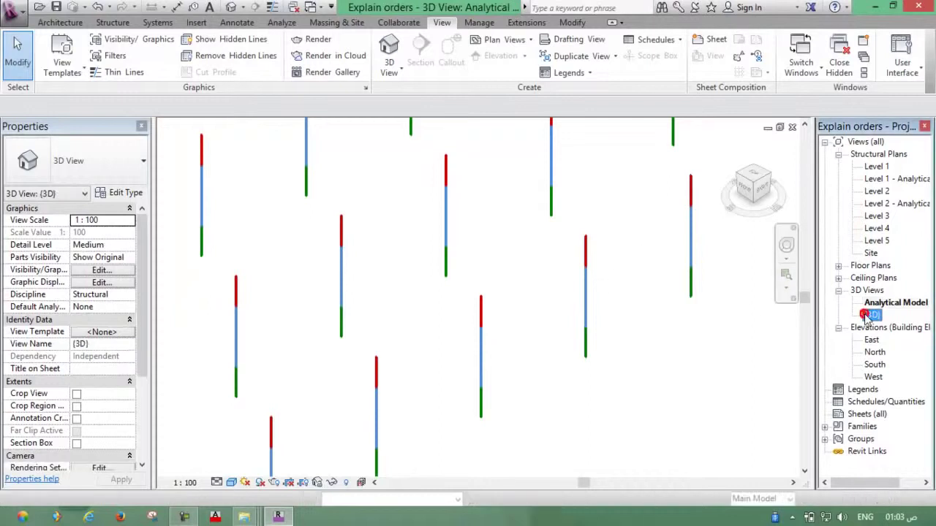
double_click(877, 191)
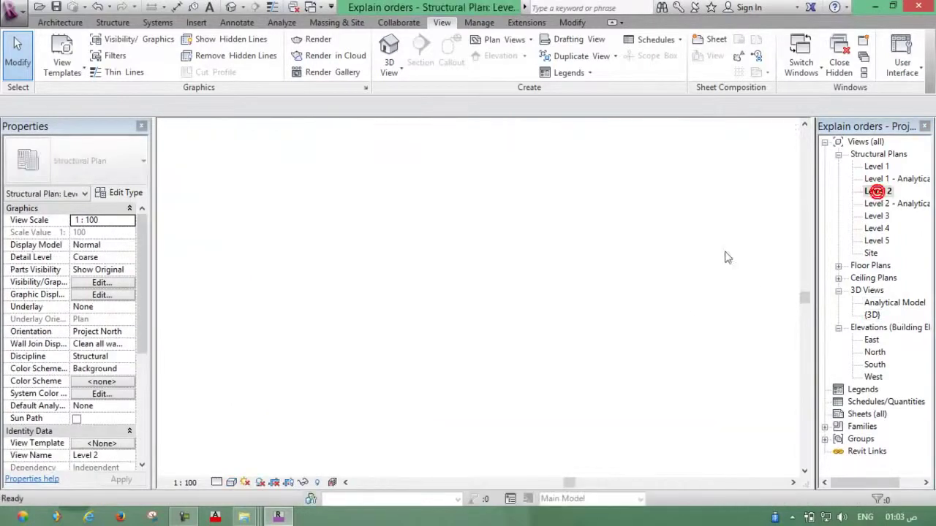
scroll(562, 267, "up", 2)
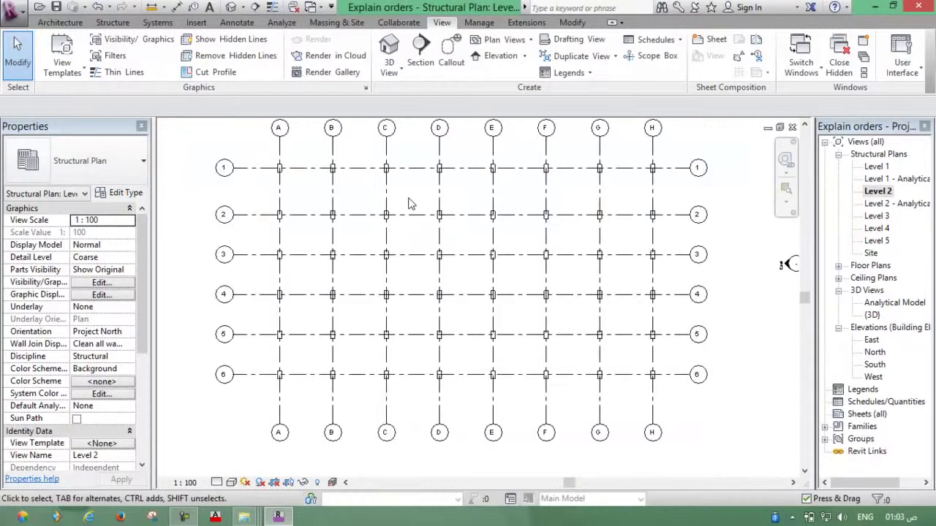
left_click(113, 22)
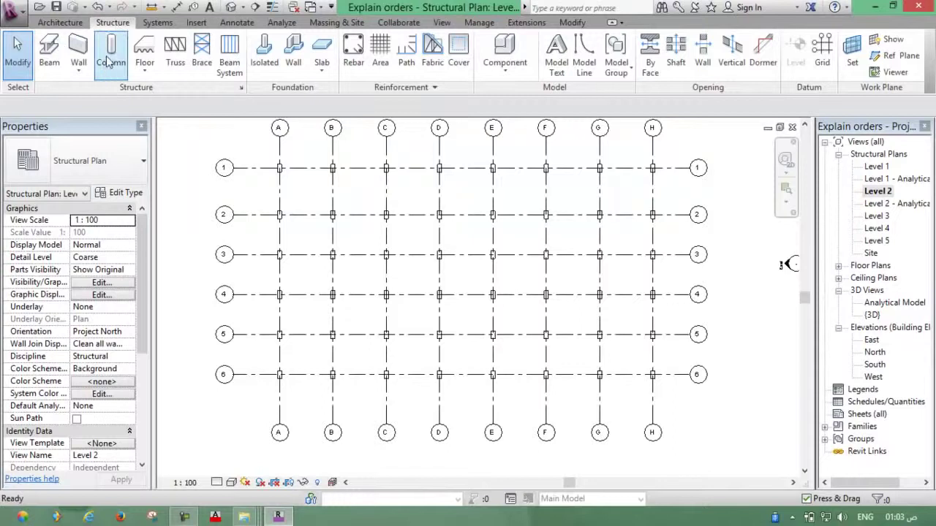
left_click(111, 53)
left_click(143, 176)
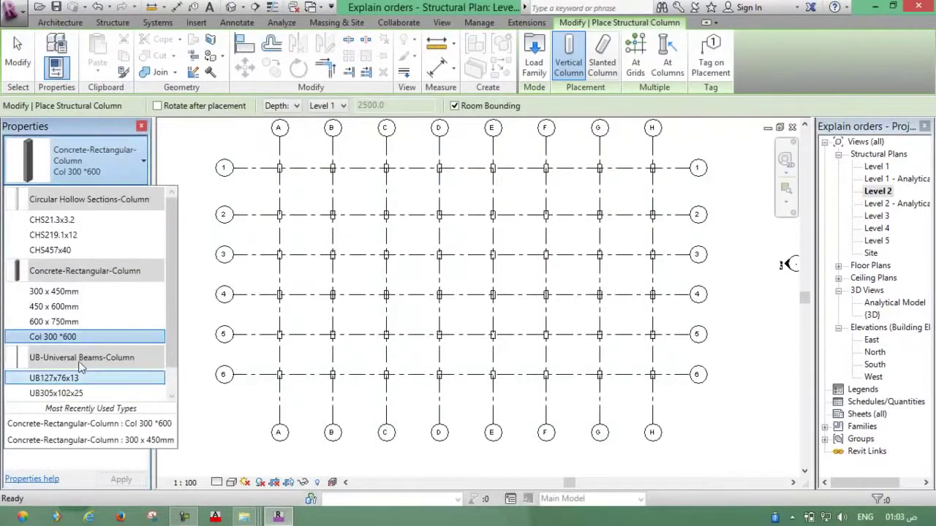
left_click(135, 176)
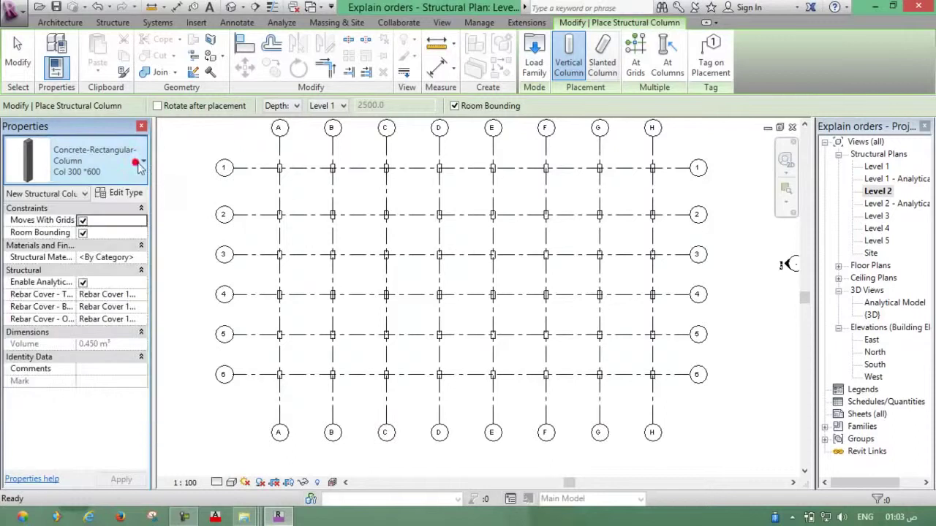
Step: Browse the library's Structural Columns folders, checking Steel and then Concrete families
left_click(535, 70)
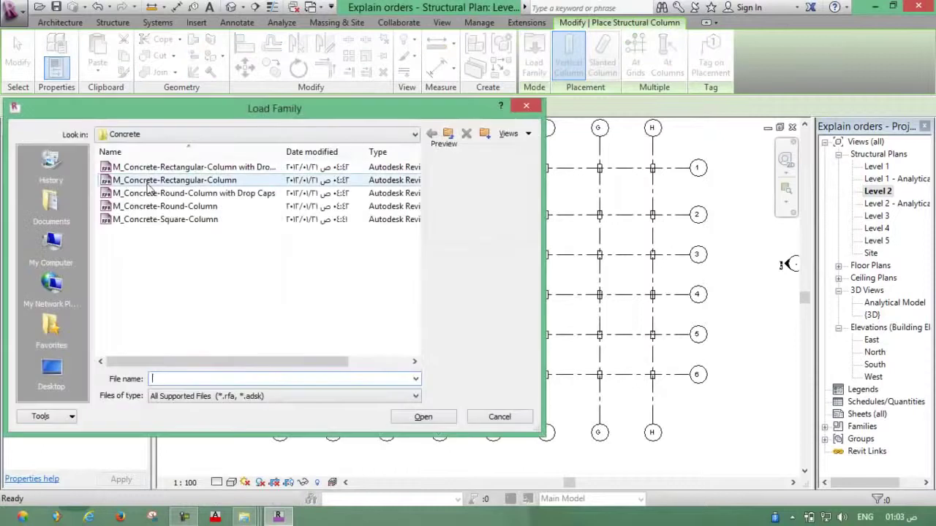
left_click(169, 135)
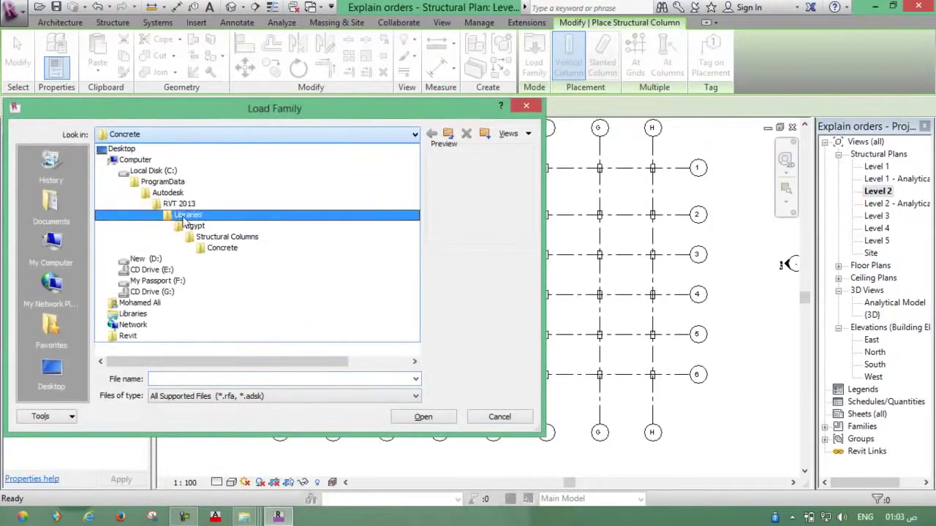
left_click(219, 237)
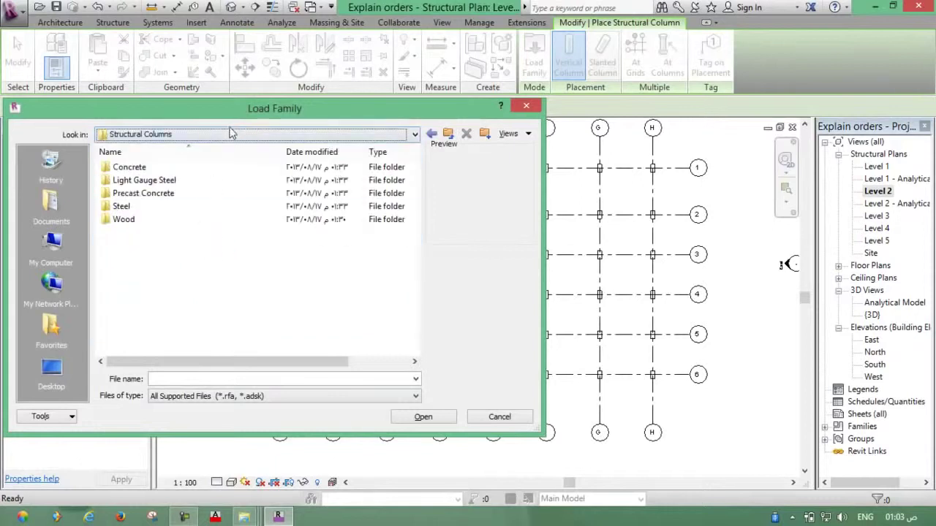
left_click_drag(281, 109, 346, 91)
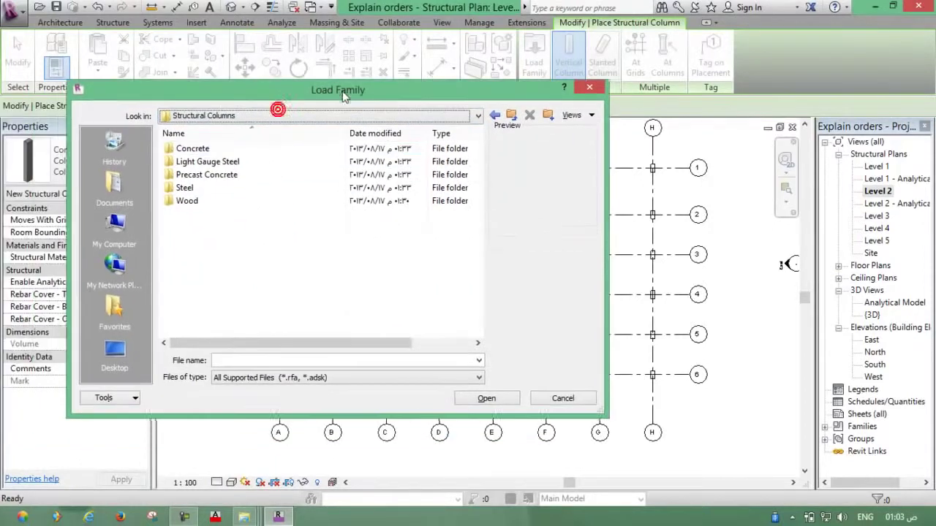
double_click(215, 149)
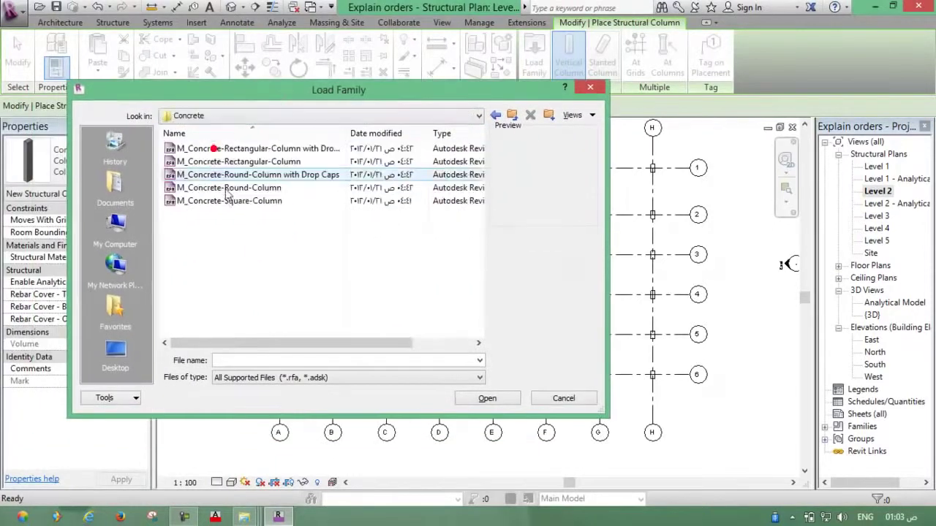
left_click(494, 115)
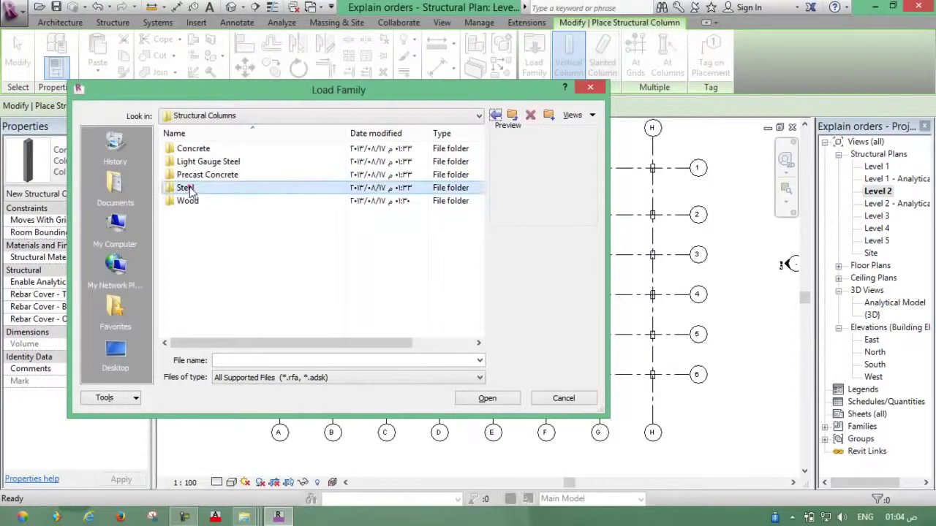
double_click(185, 188)
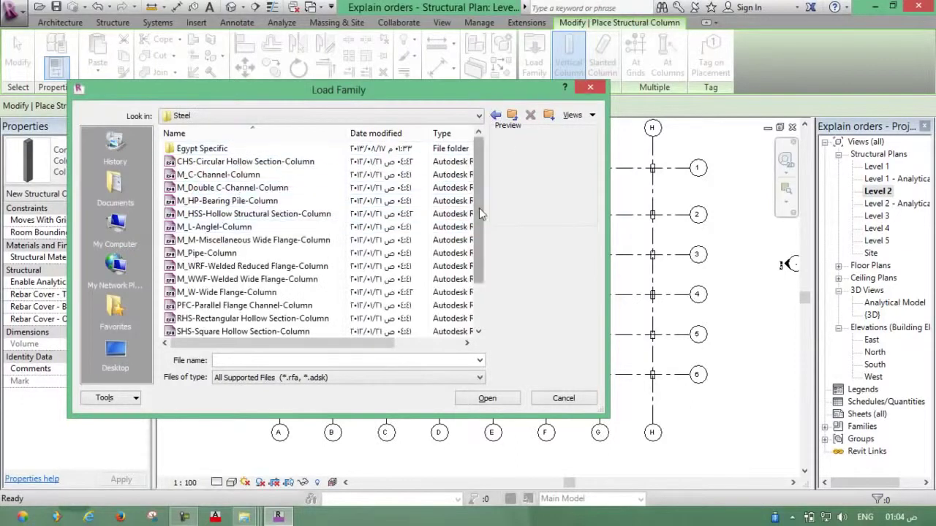
mouse_move(479, 208)
left_mouse_down()
mouse_move(473, 274)
mouse_move(478, 161)
left_mouse_up()
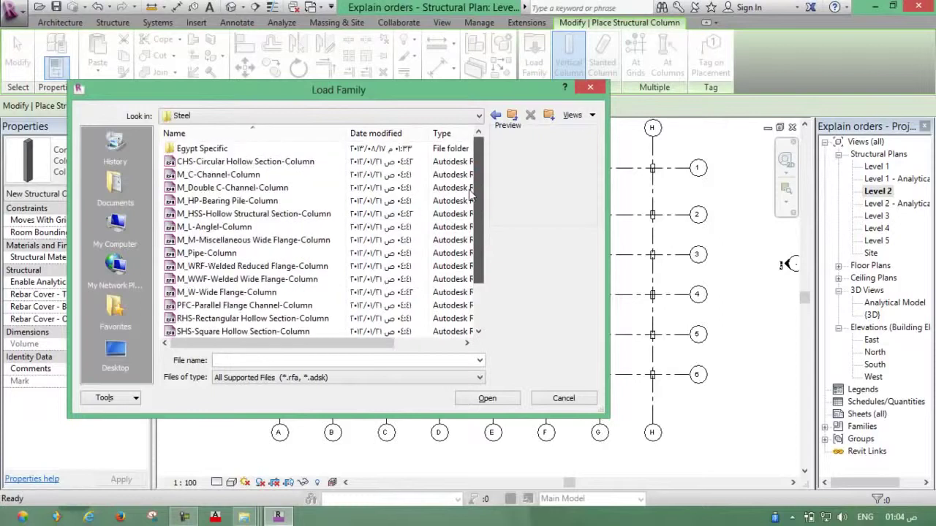
left_click(495, 115)
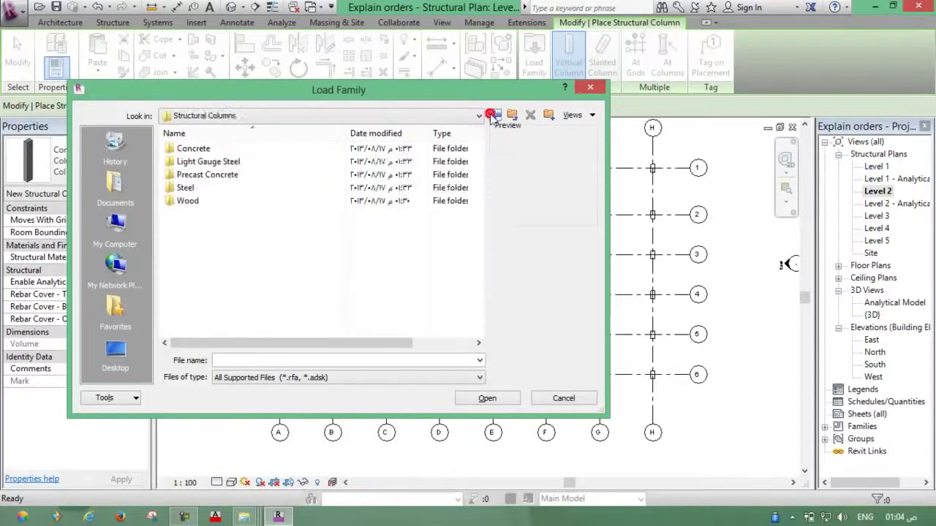
double_click(191, 149)
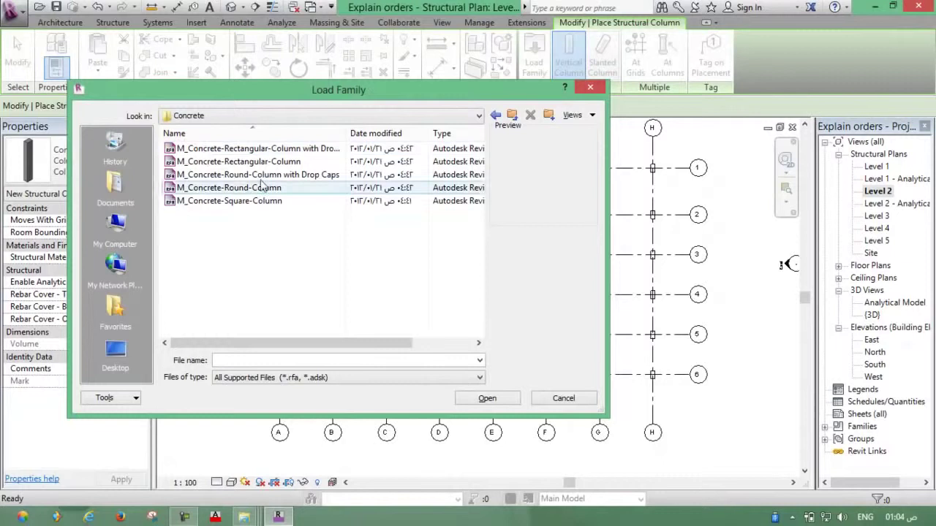
Step: Preview the concrete column families and load M_Concrete-Round-Column
left_click(267, 150)
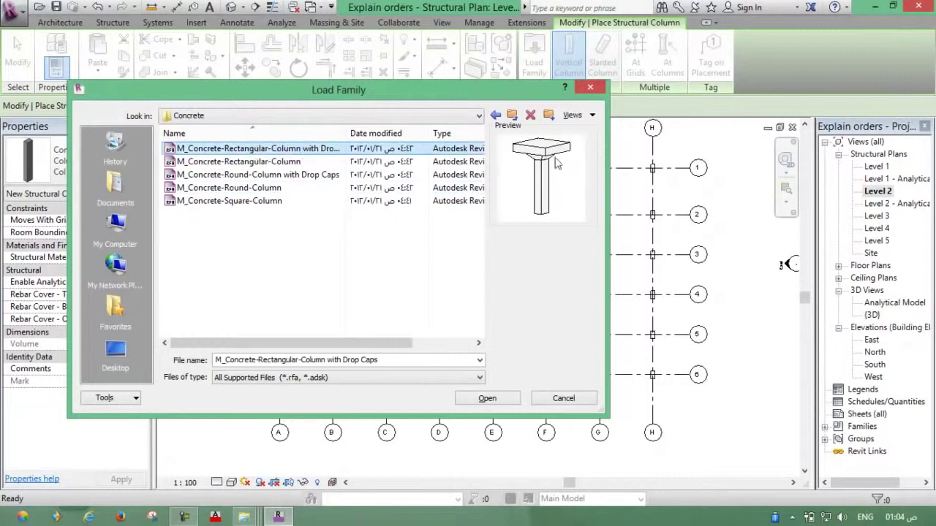
left_click(263, 162)
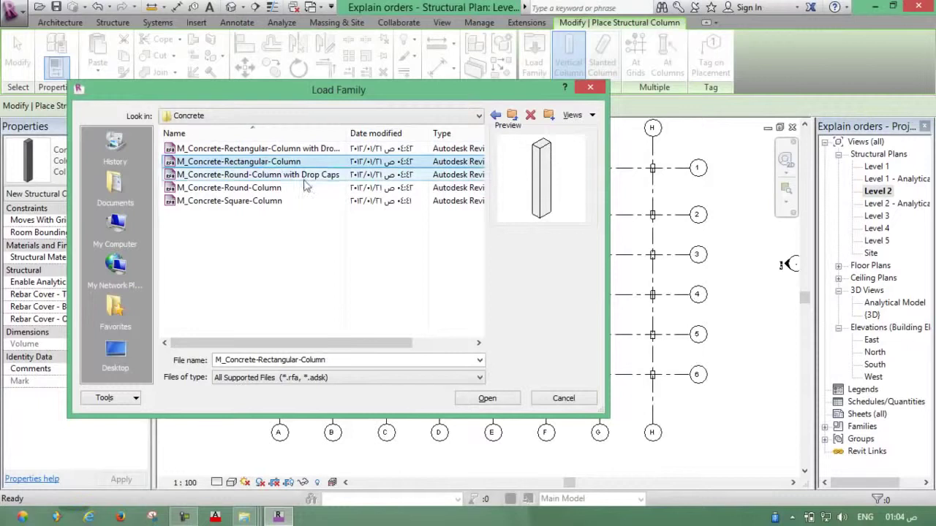
left_click(471, 175)
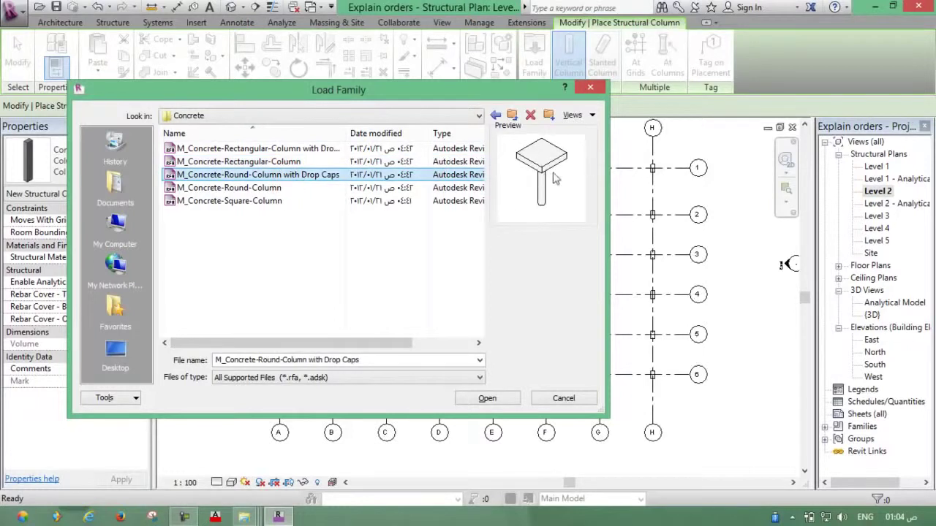
left_click(267, 189)
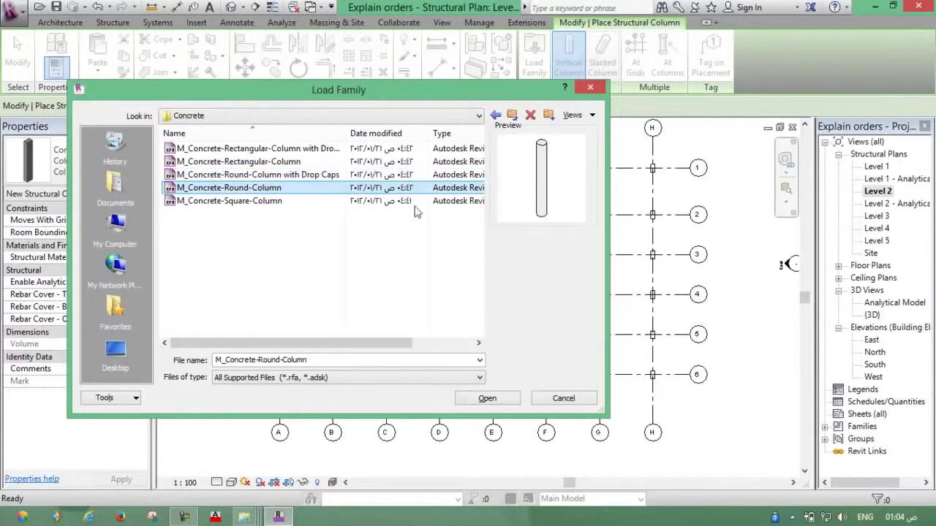
left_click(487, 399)
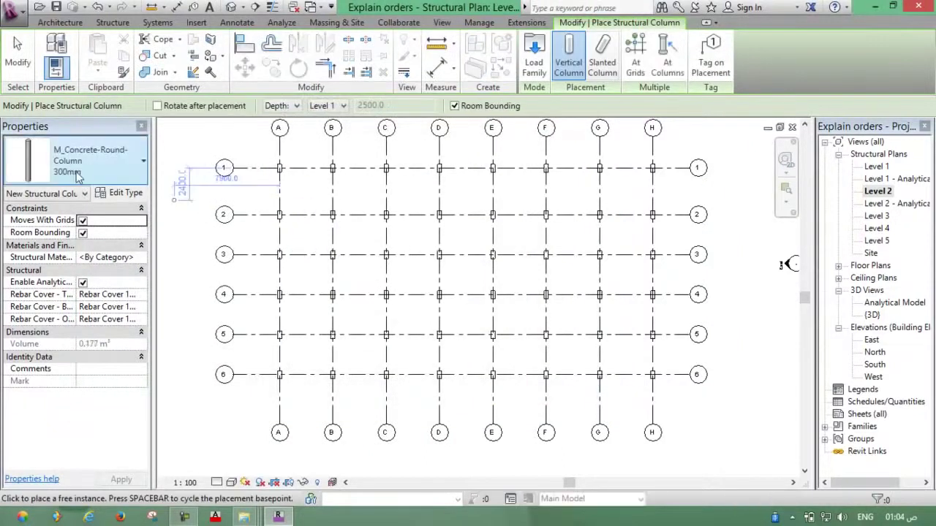
Step: Duplicate the round column type as 'CCol 300 mm' with b = 300 and apply it
left_click(122, 193)
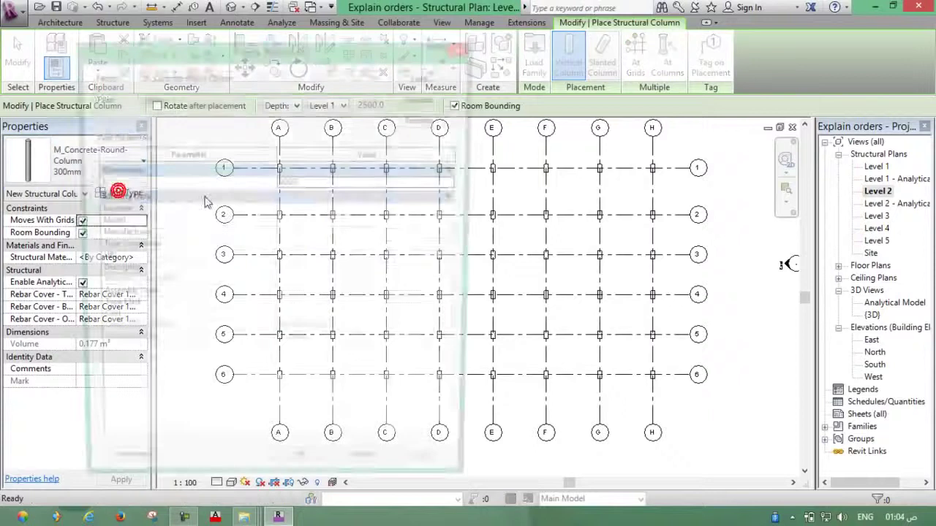
left_click(432, 98)
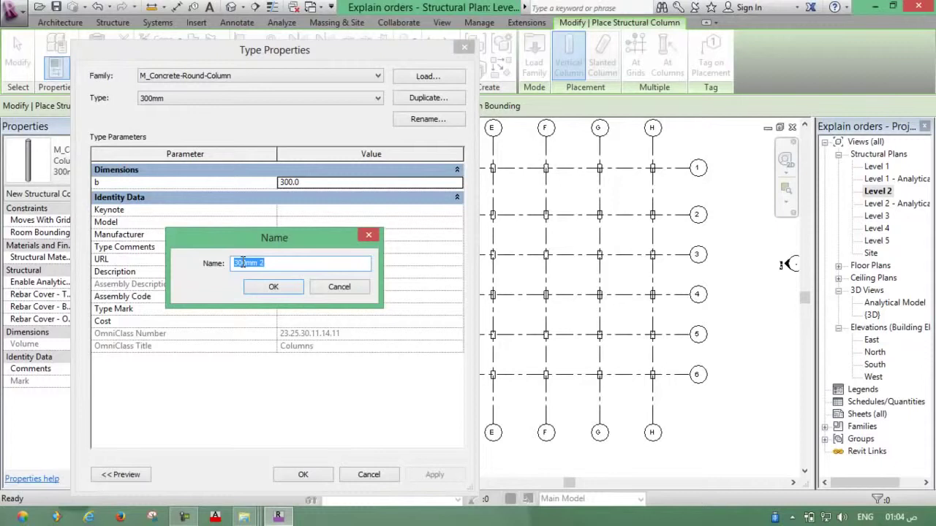
type("CCol")
left_click(272, 287)
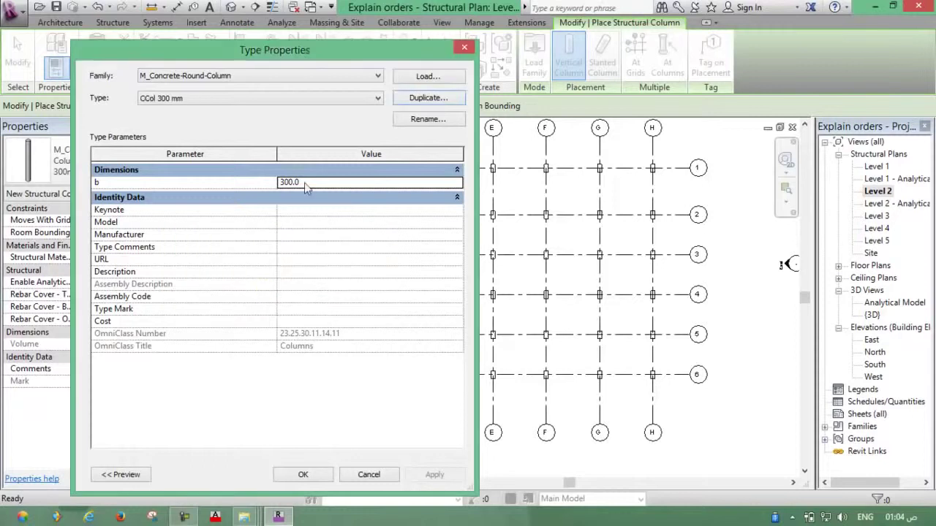
left_click(305, 183)
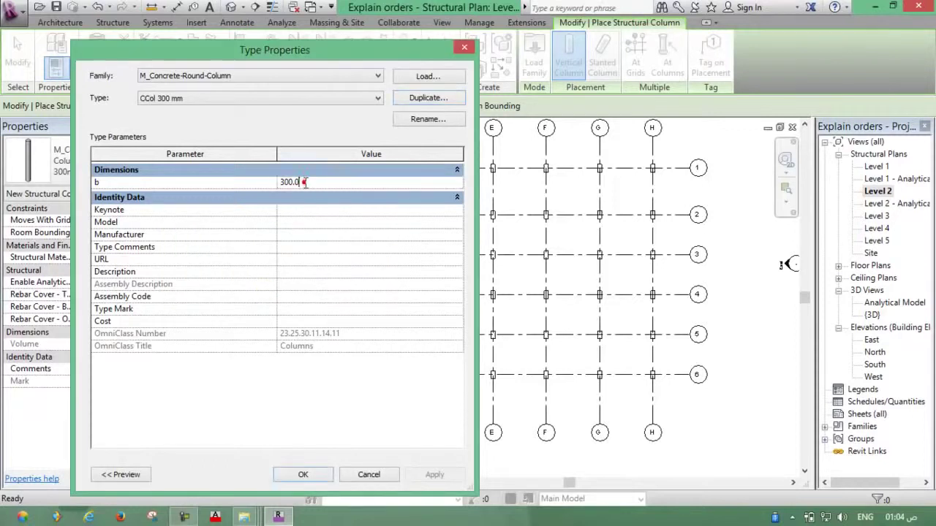
left_click(302, 474)
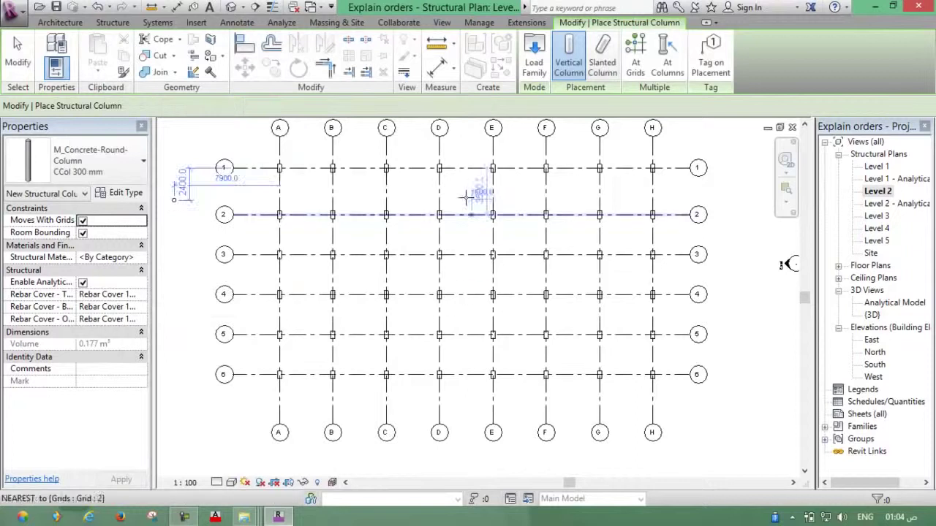
Step: Place one round CCol 300 mm column on the Level 2 plan and exit placement
scroll(467, 188, "up", 3)
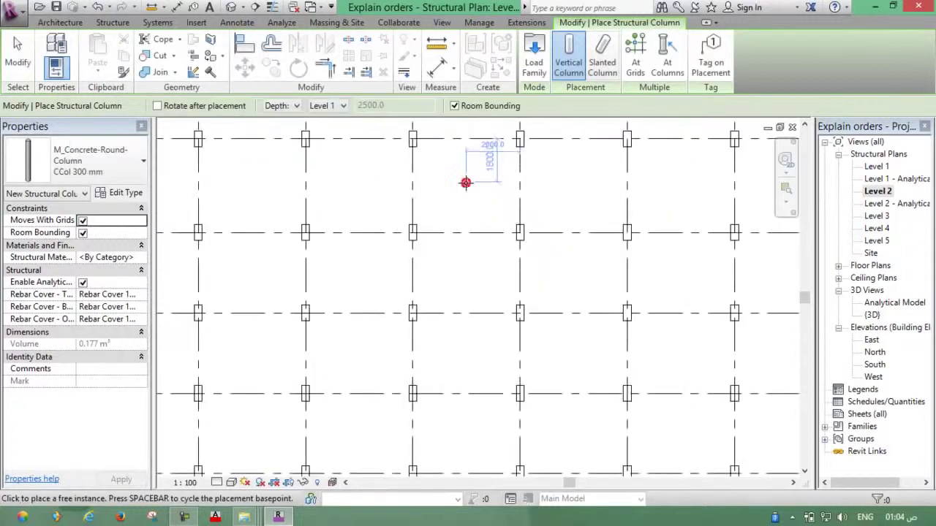
left_click(465, 182)
key("Escape")
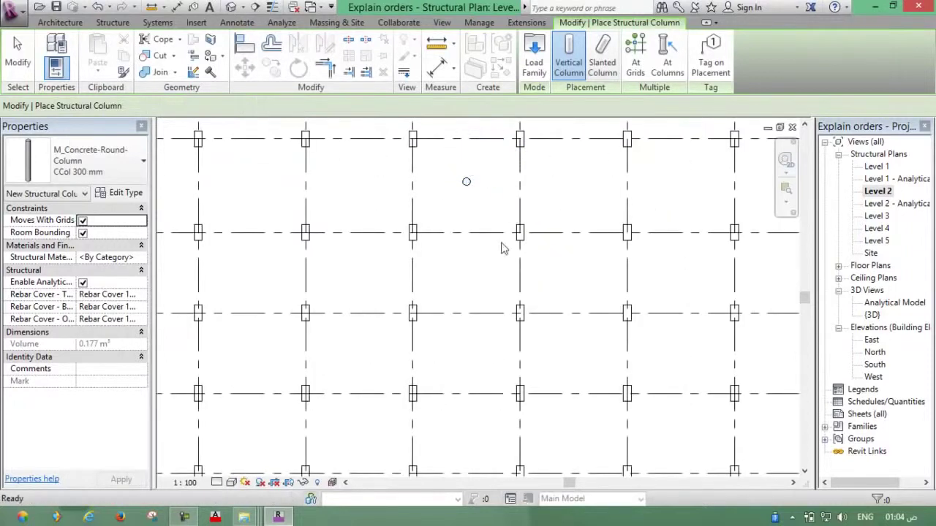
key("Escape")
Step: Select the stray round column with a crossing window
middle_click_drag(533, 232, 511, 255)
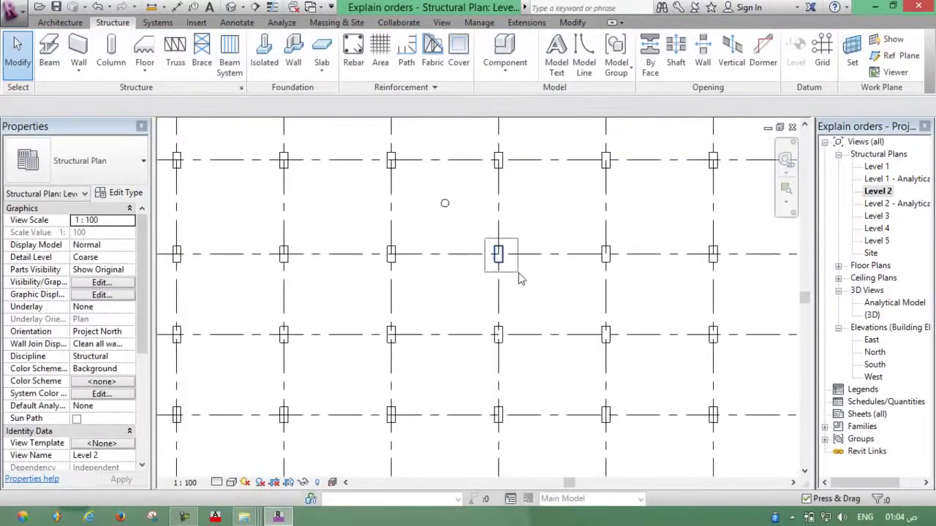
key("ctrl+z")
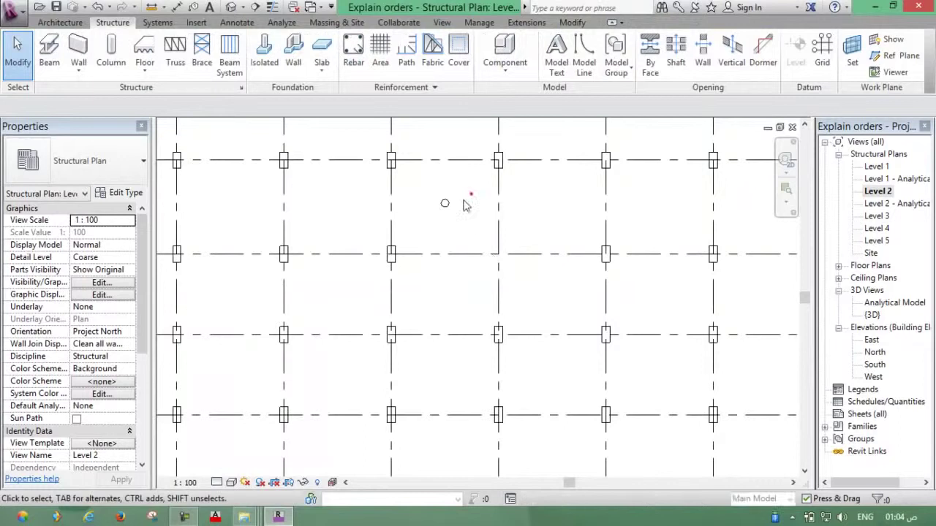
left_click_drag(471, 193, 438, 219)
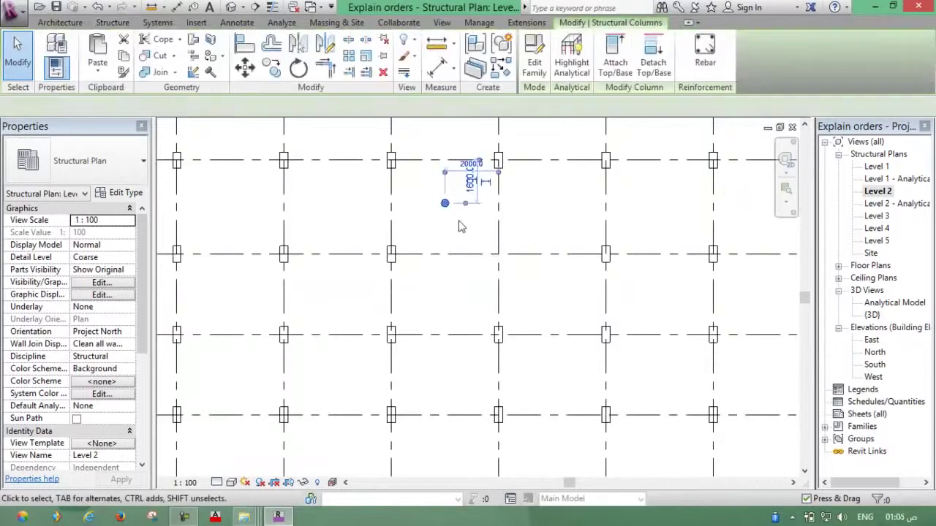
scroll(464, 228, "up", 2)
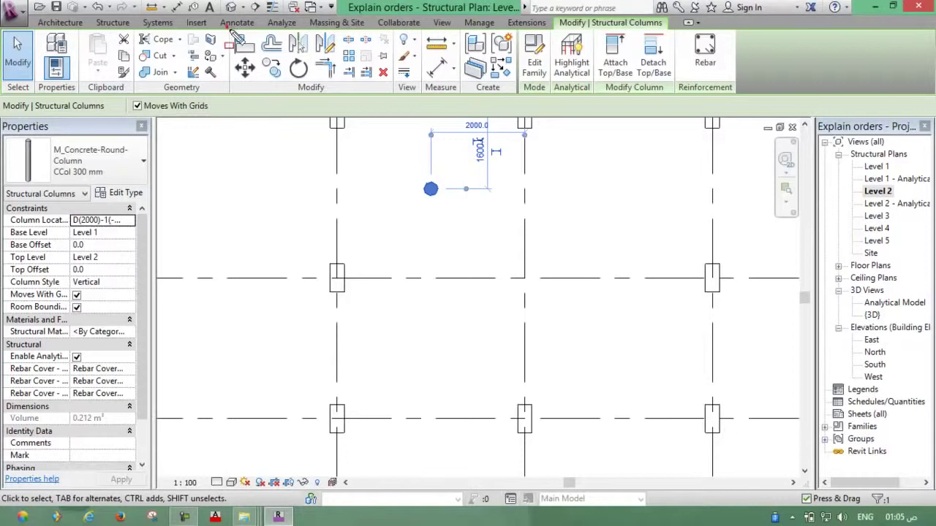
left_click_drag(228, 25, 395, 93)
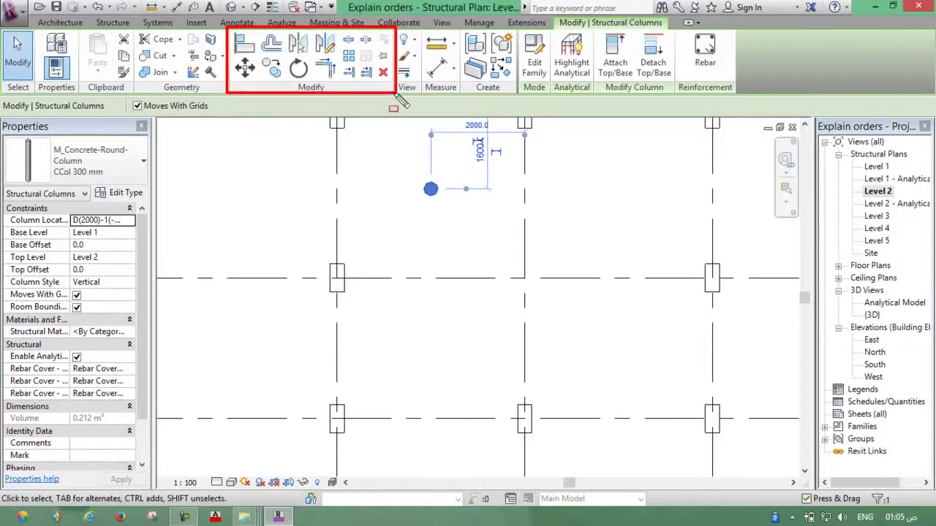
key("Escape")
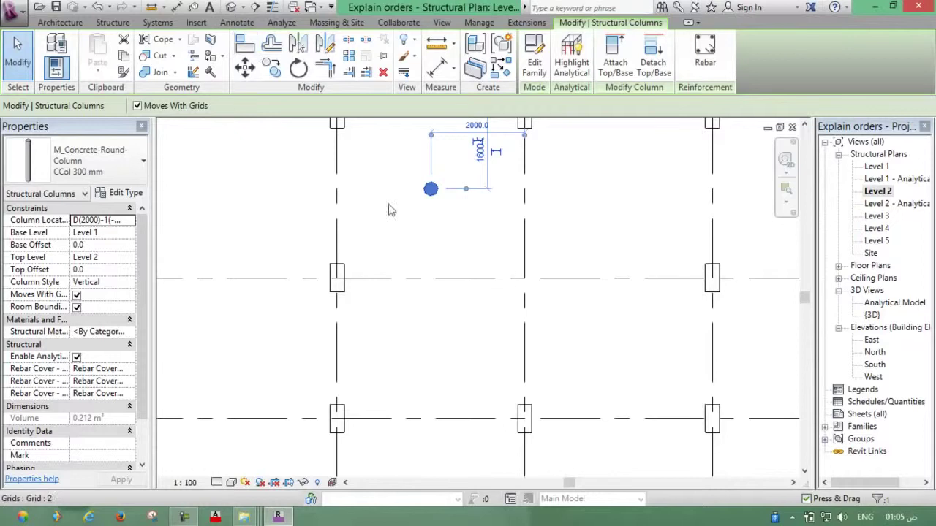
Step: Move the round column from its centre onto the grid E/2 intersection
left_click(247, 70)
scroll(435, 188, "up", 3)
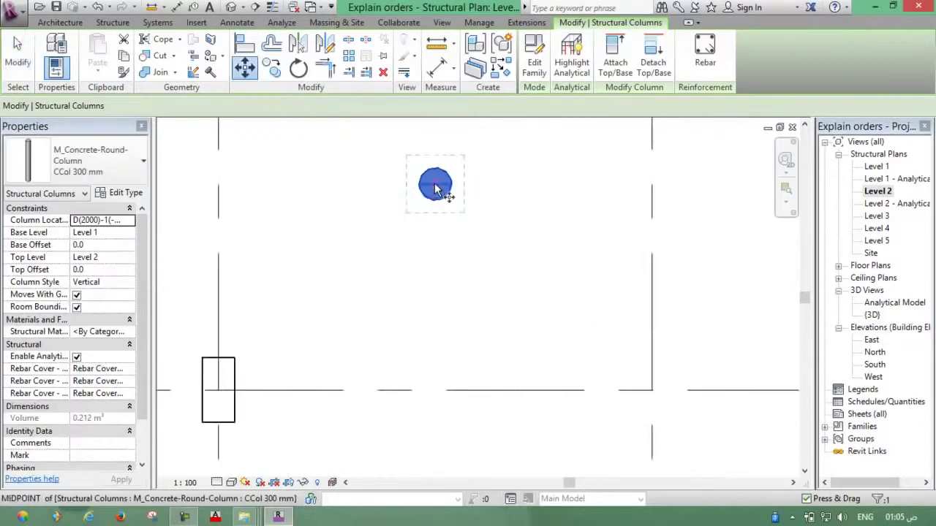
left_click(435, 188)
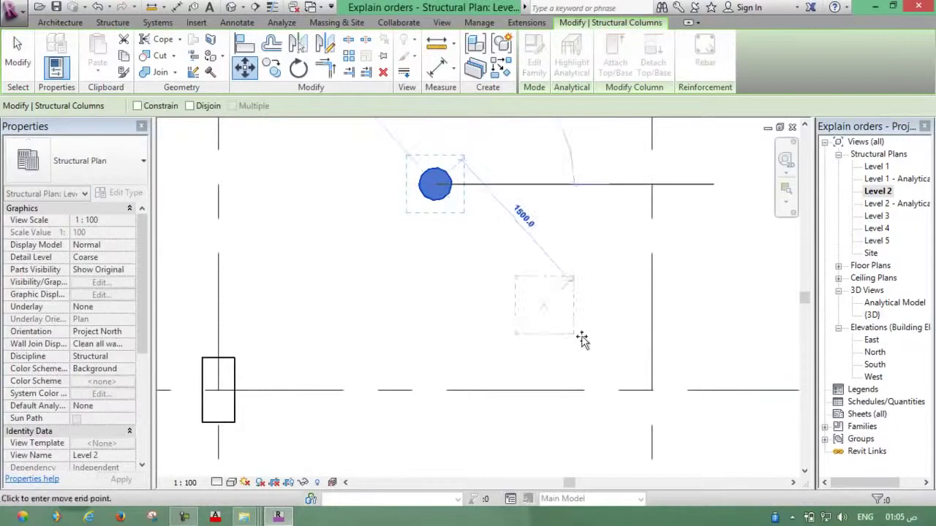
left_click(652, 390)
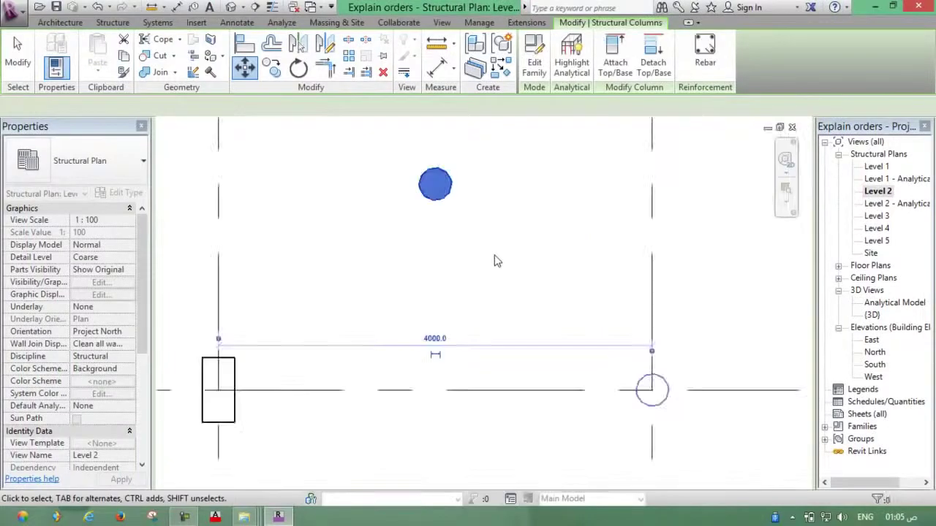
Step: Deselect the moved column and zoom around to confirm it sits on grid E/2
left_click(495, 256)
scroll(482, 263, "down", 3)
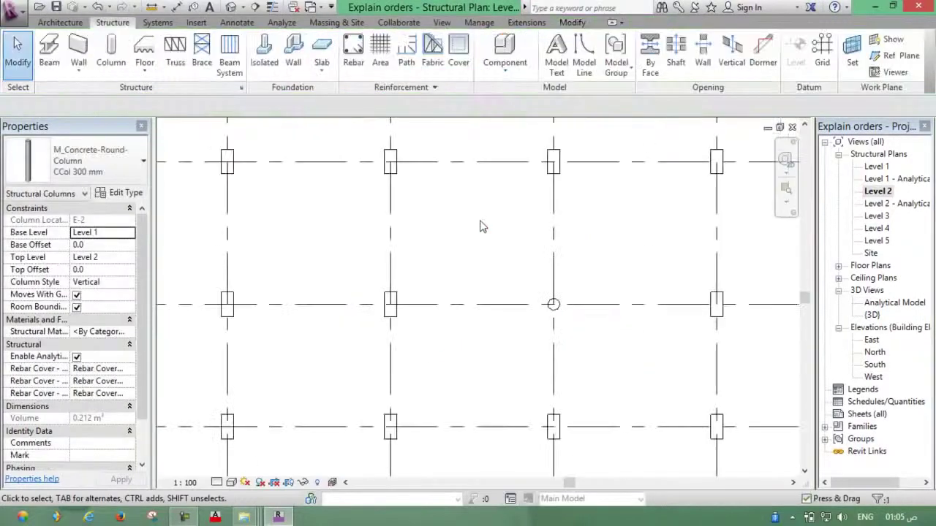
scroll(476, 292, "down", 2)
scroll(475, 256, "down", 2)
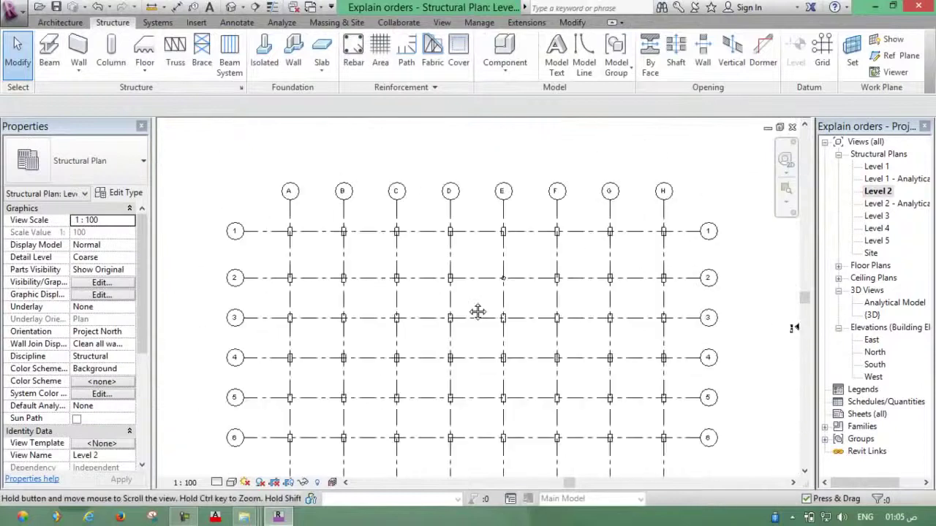
scroll(476, 259, "up", 1)
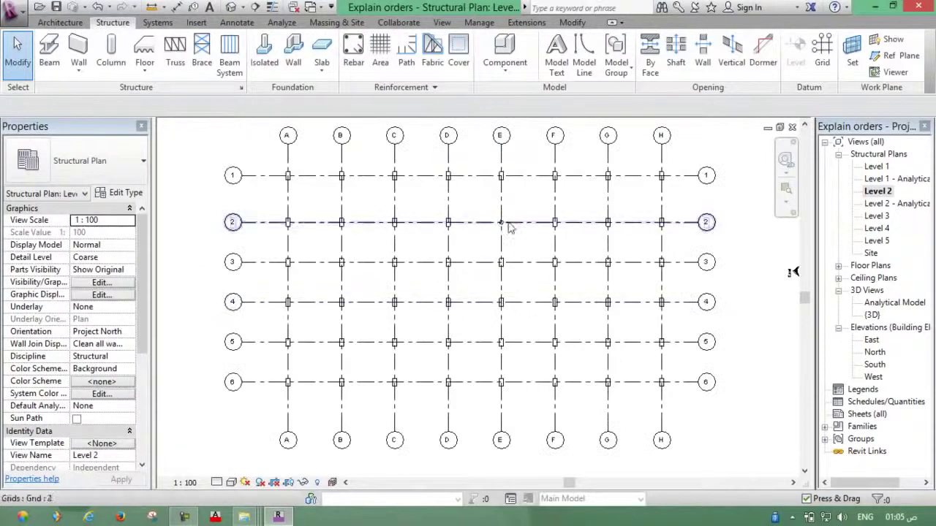
scroll(501, 223, "up", 2)
scroll(501, 223, "up", 1)
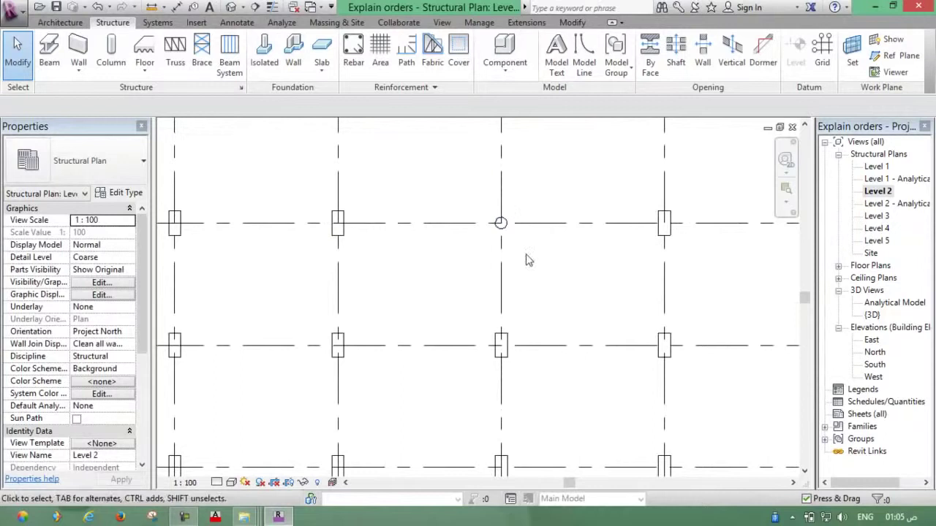
scroll(540, 270, "down", 1)
scroll(540, 271, "down", 1)
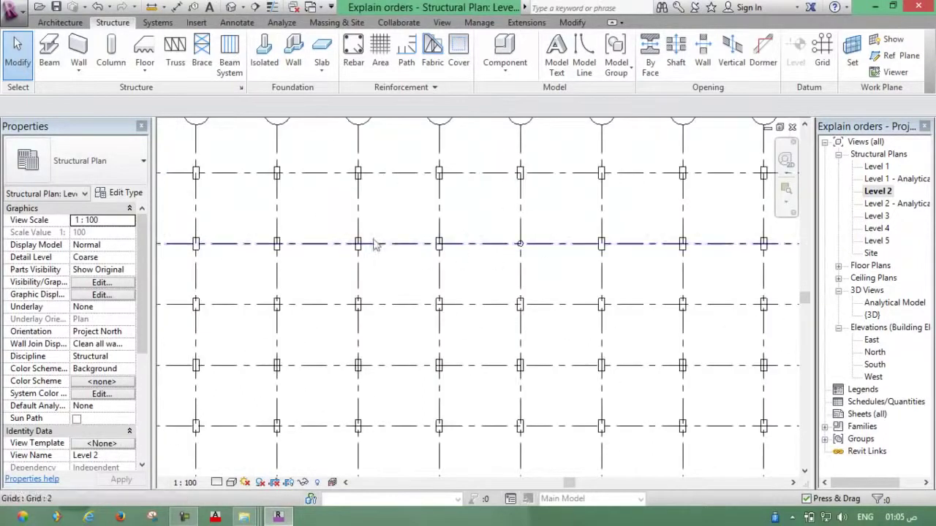
scroll(434, 240, "up", 1)
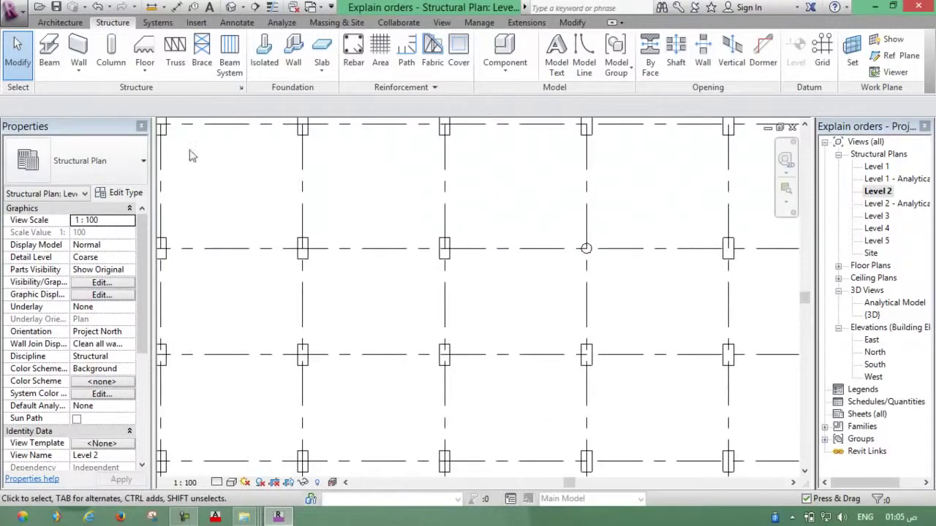
Step: Start column placement and load the M_Concrete-Square-Column 300 x 300mm family
left_click(111, 53)
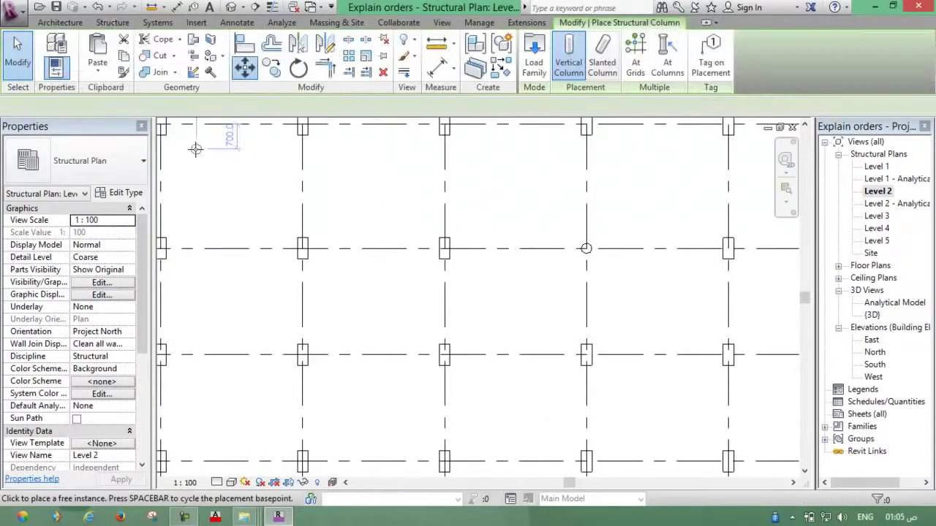
left_click(539, 73)
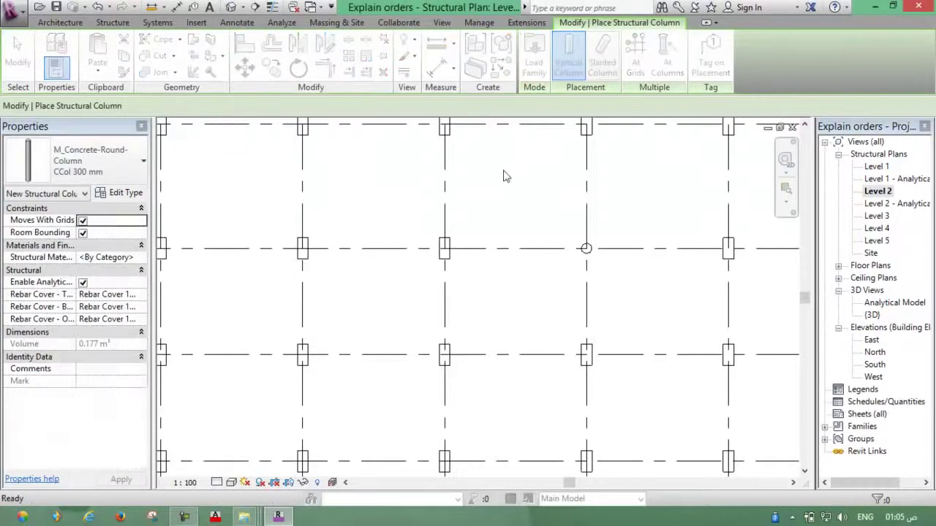
left_click(245, 202)
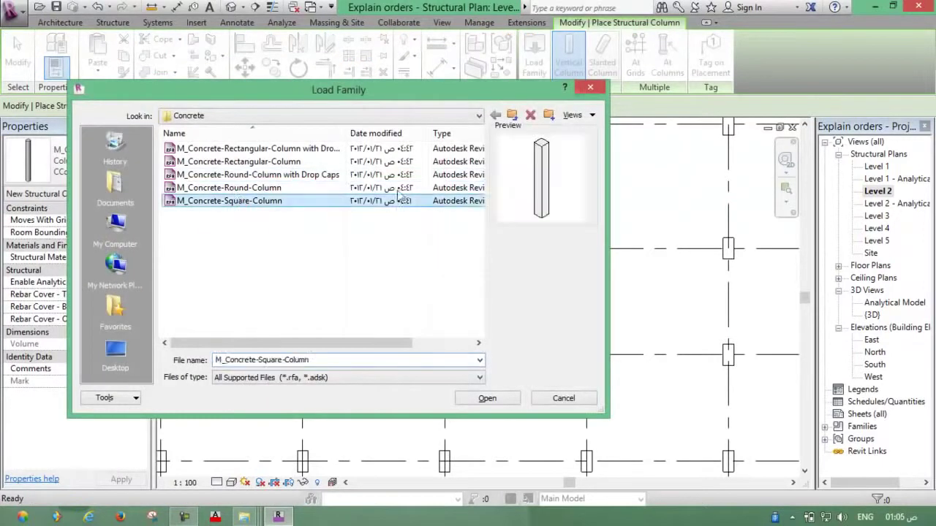
left_click(495, 402)
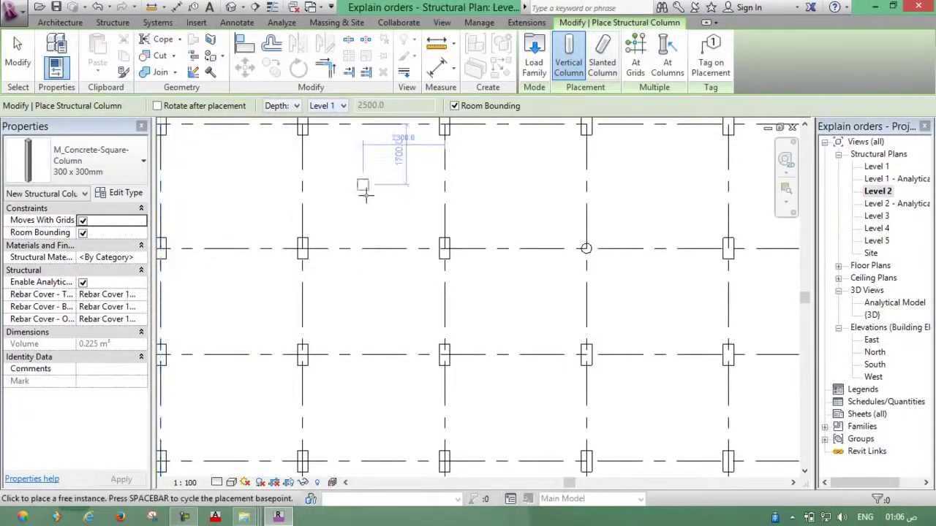
Step: Cancel square-column placement and recentre the view on the full A–H by 1–6 grid
scroll(366, 194, "down", 1)
scroll(378, 192, "down", 4)
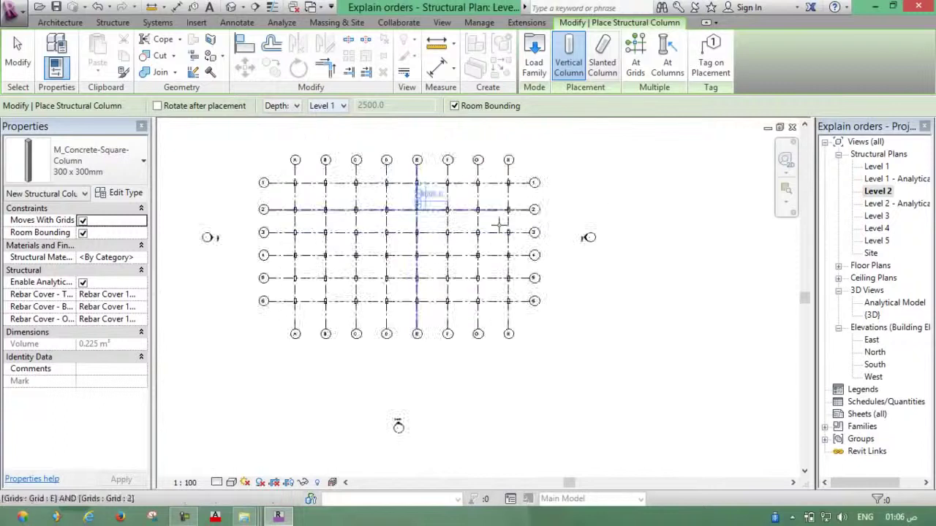
middle_click_drag(600, 234, 524, 223)
scroll(524, 223, "up", 1)
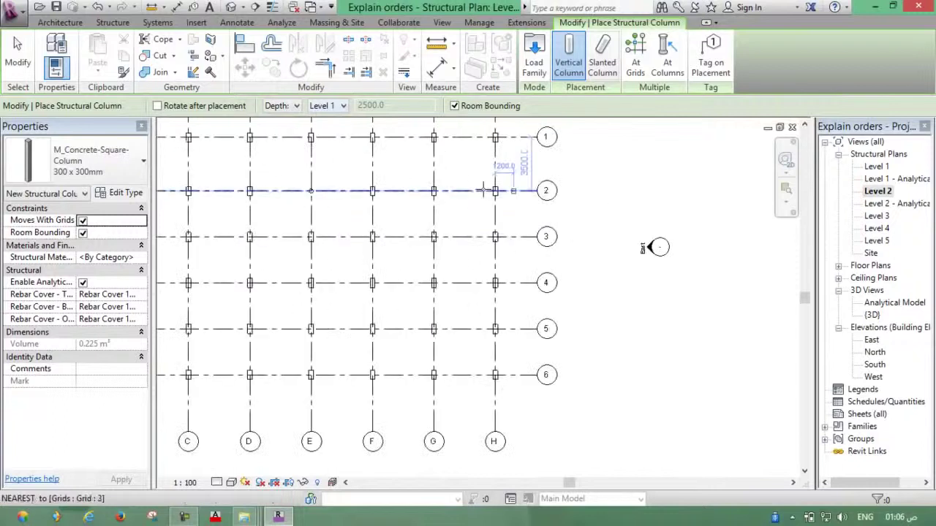
key("Escape")
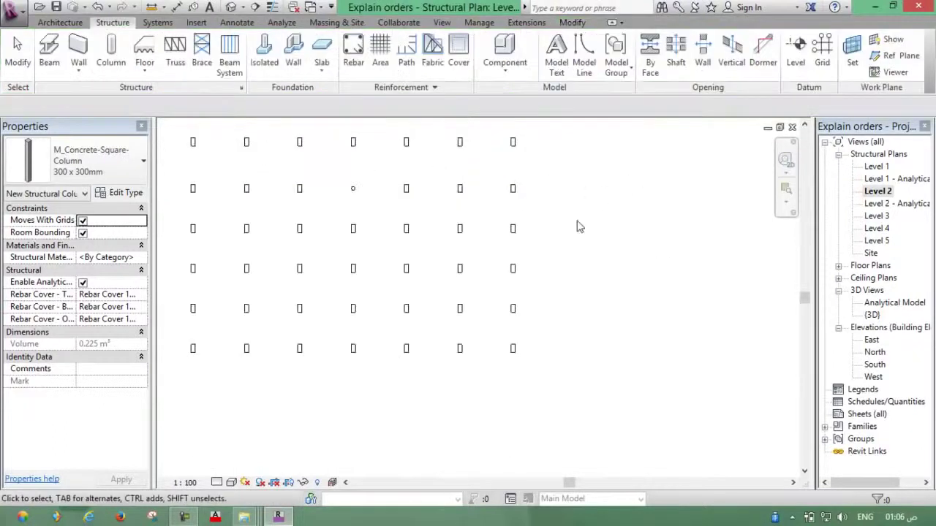
scroll(389, 292, "down", 2)
middle_click_drag(241, 329, 289, 377)
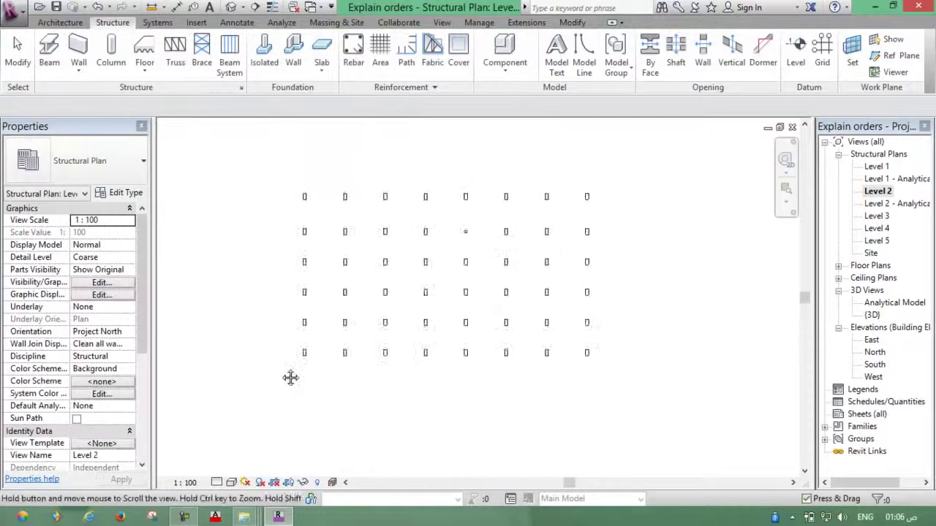
key("Escape")
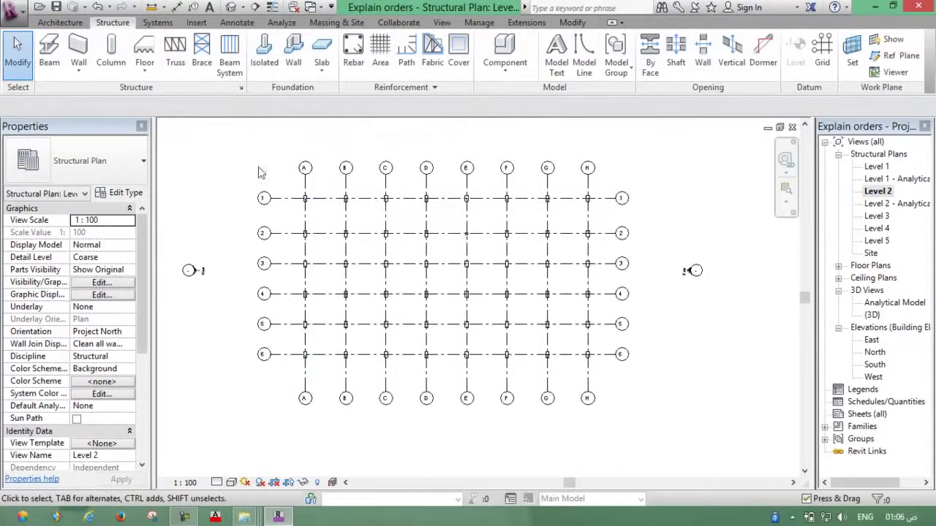